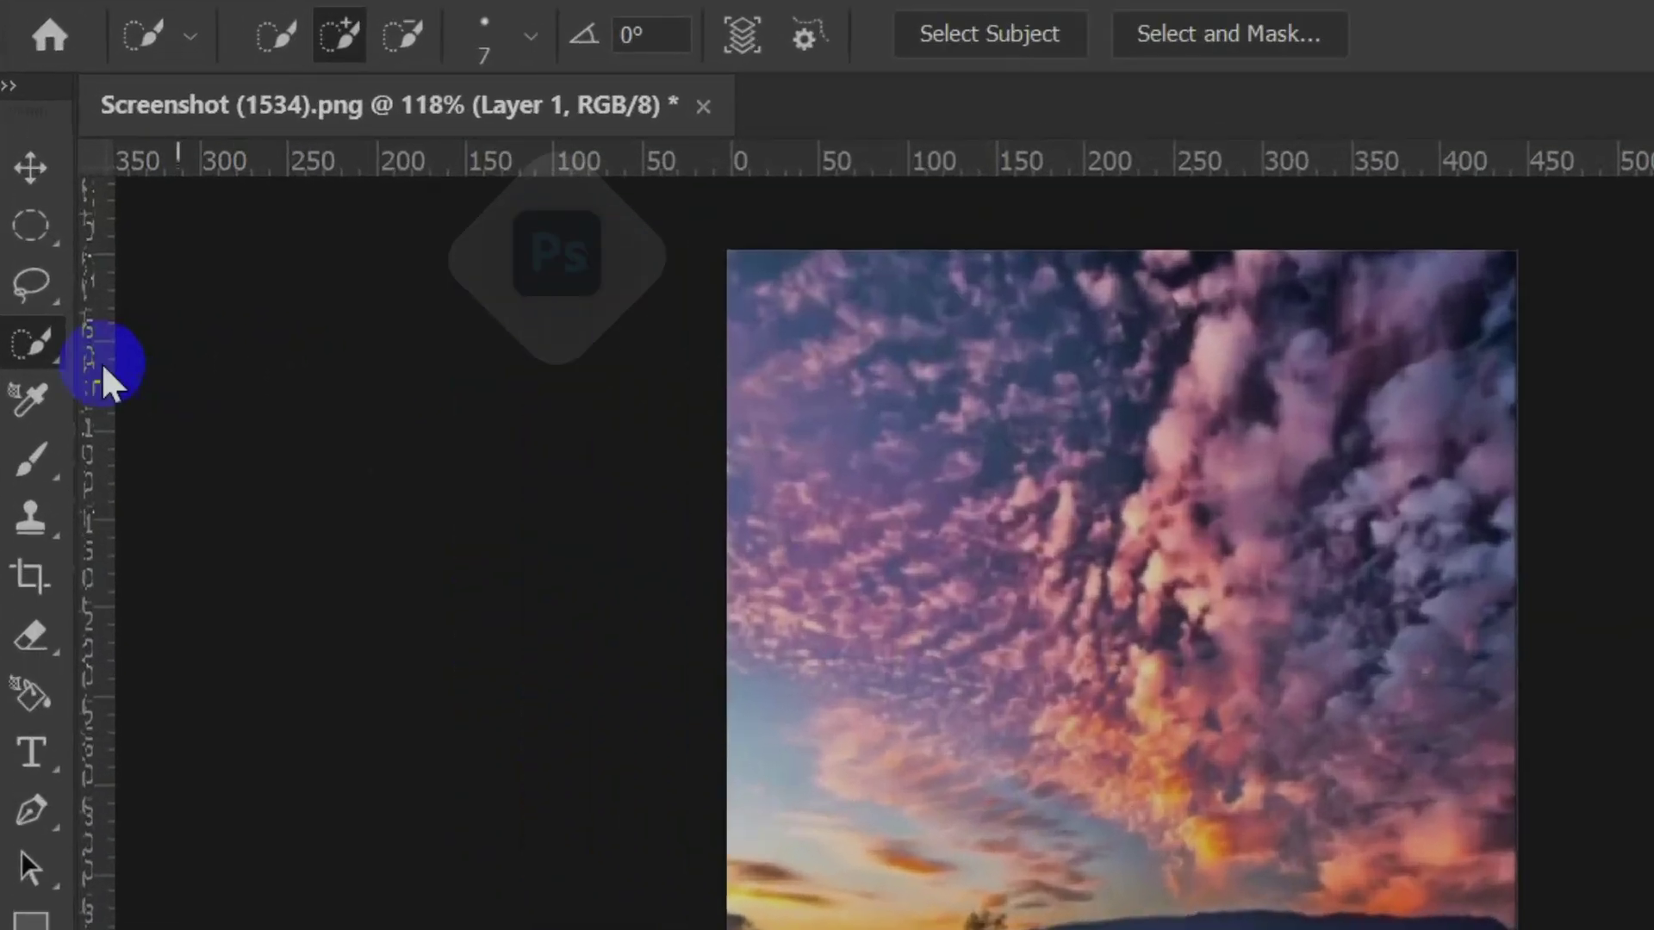
Step: Select the dark strip of land across the image with the Quick Selection tool and copy it to a new layer
right_click(39, 234)
left_click(215, 385)
mouse_move(504, 617)
left_mouse_down()
mouse_move(591, 604)
mouse_move(830, 635)
mouse_move(602, 617)
mouse_move(561, 594)
mouse_move(572, 577)
mouse_move(580, 665)
mouse_move(572, 649)
mouse_move(647, 595)
left_mouse_up()
key("ctrl+j")
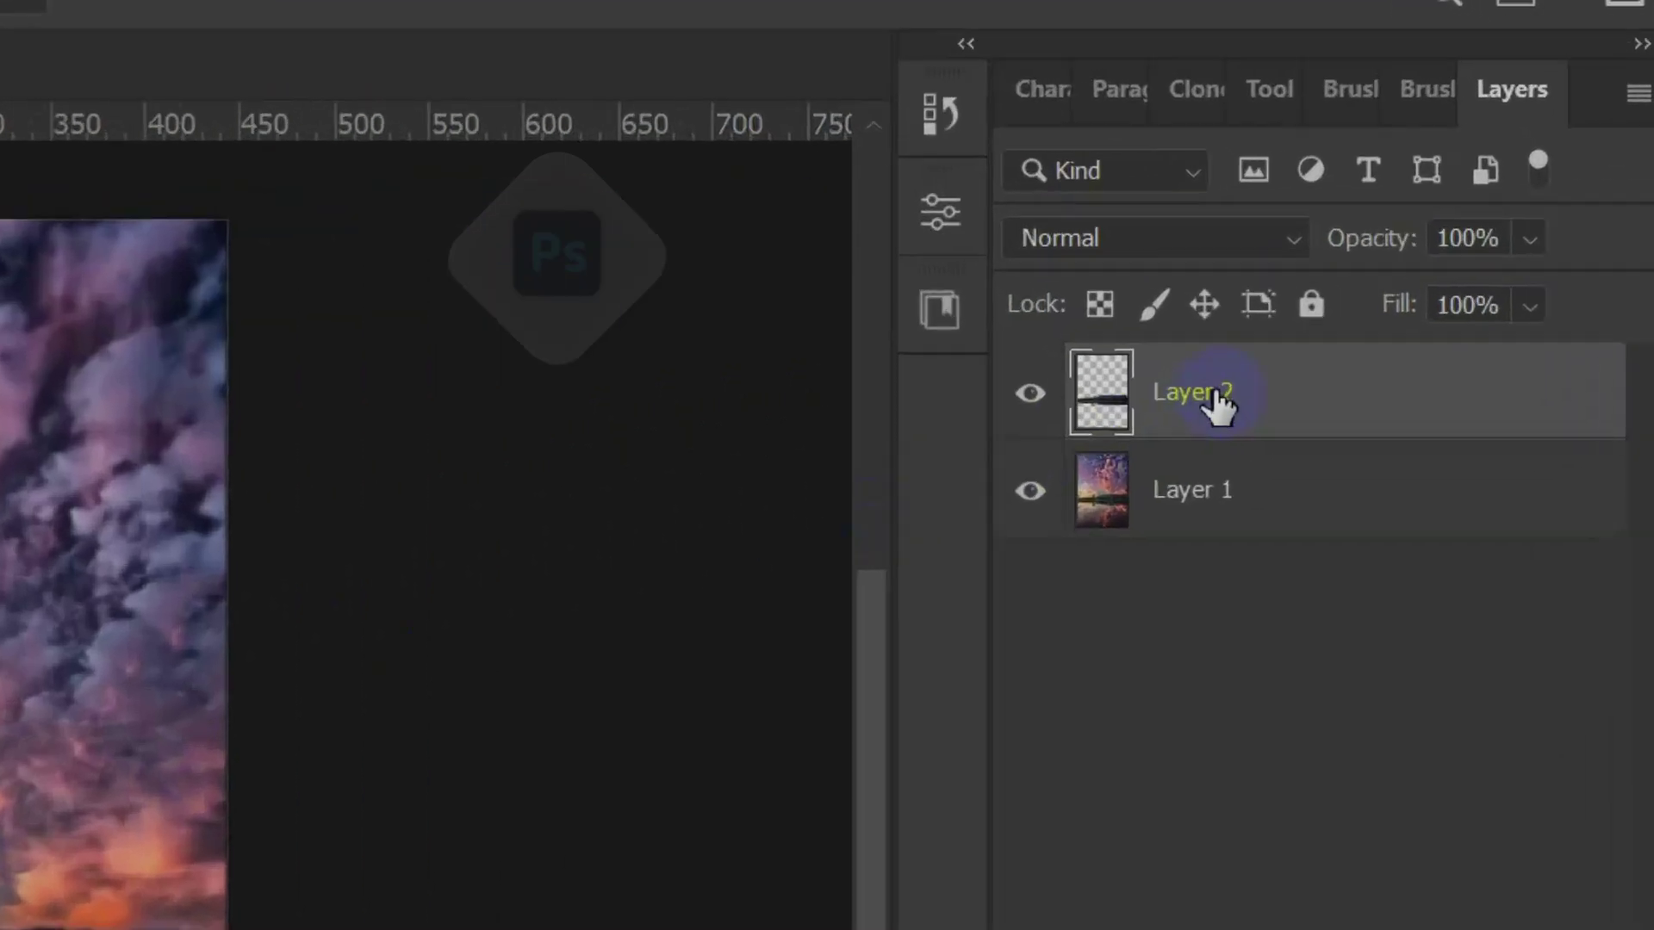
Step: Rename the new layer holding the land strip as Lend
right_click(1423, 269)
left_click(1240, 392)
double_click(1193, 394)
left_click(1197, 651)
Step: Select the sky above the land on Layer 1, excluding the tree, and copy it to a new layer
left_click(1192, 498)
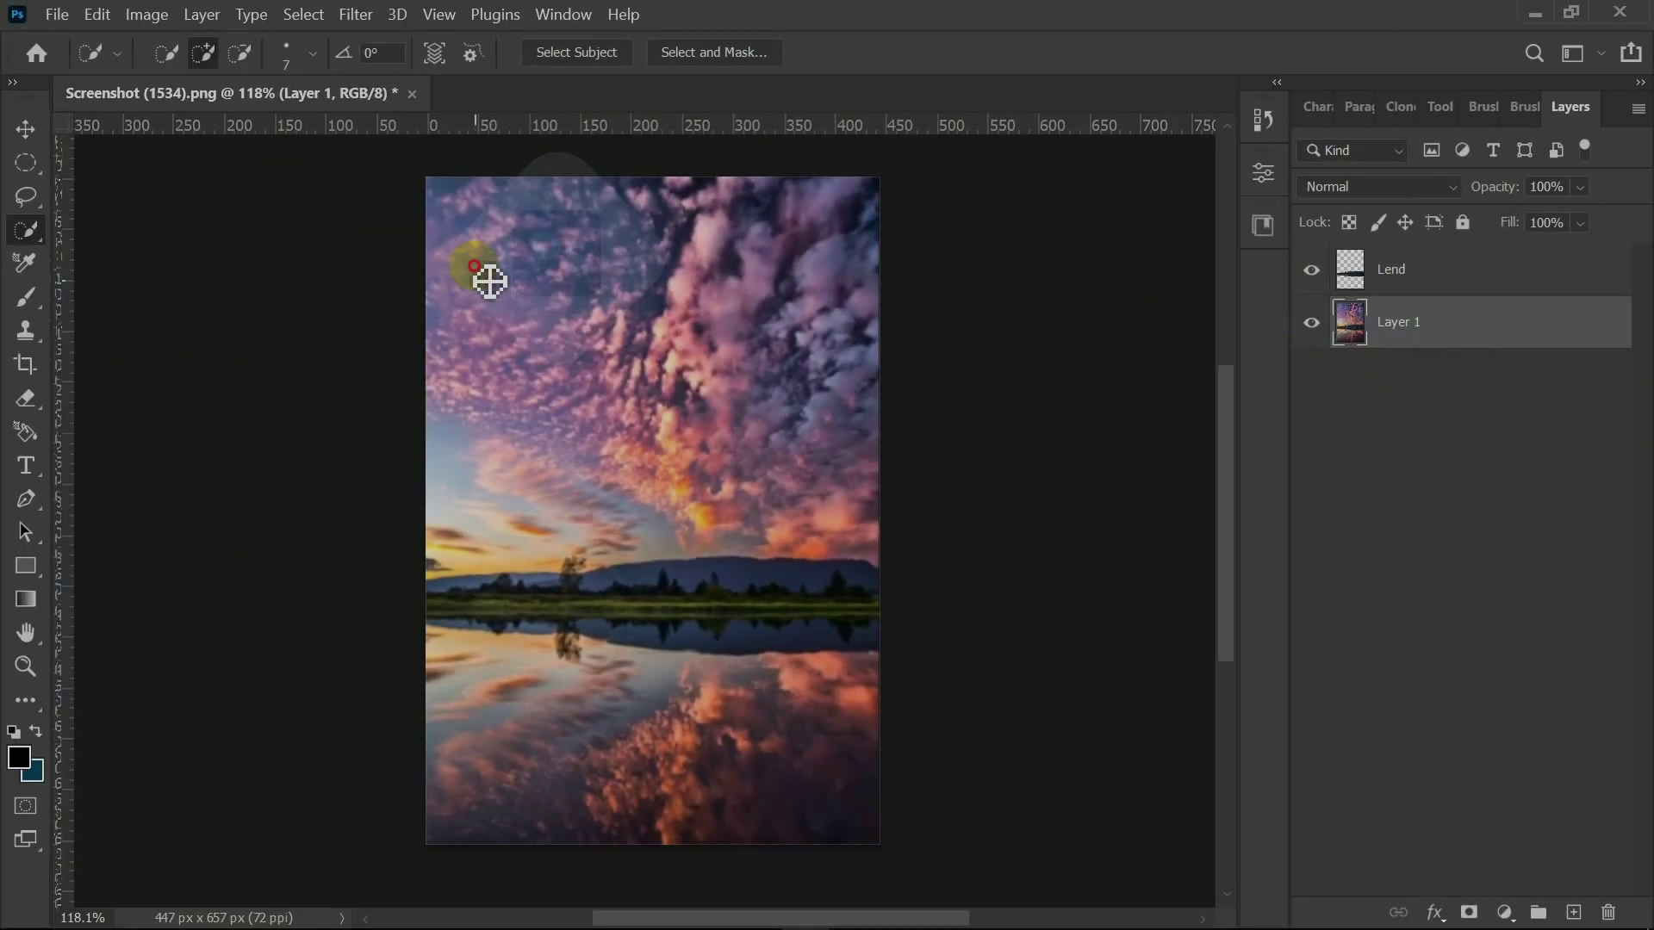
mouse_move(487, 281)
left_mouse_down()
mouse_move(692, 258)
mouse_move(796, 382)
mouse_move(788, 445)
mouse_move(635, 462)
left_mouse_up()
mouse_move(573, 586)
left_mouse_down("alt")
mouse_move(598, 605)
mouse_move(579, 582)
left_mouse_up("alt")
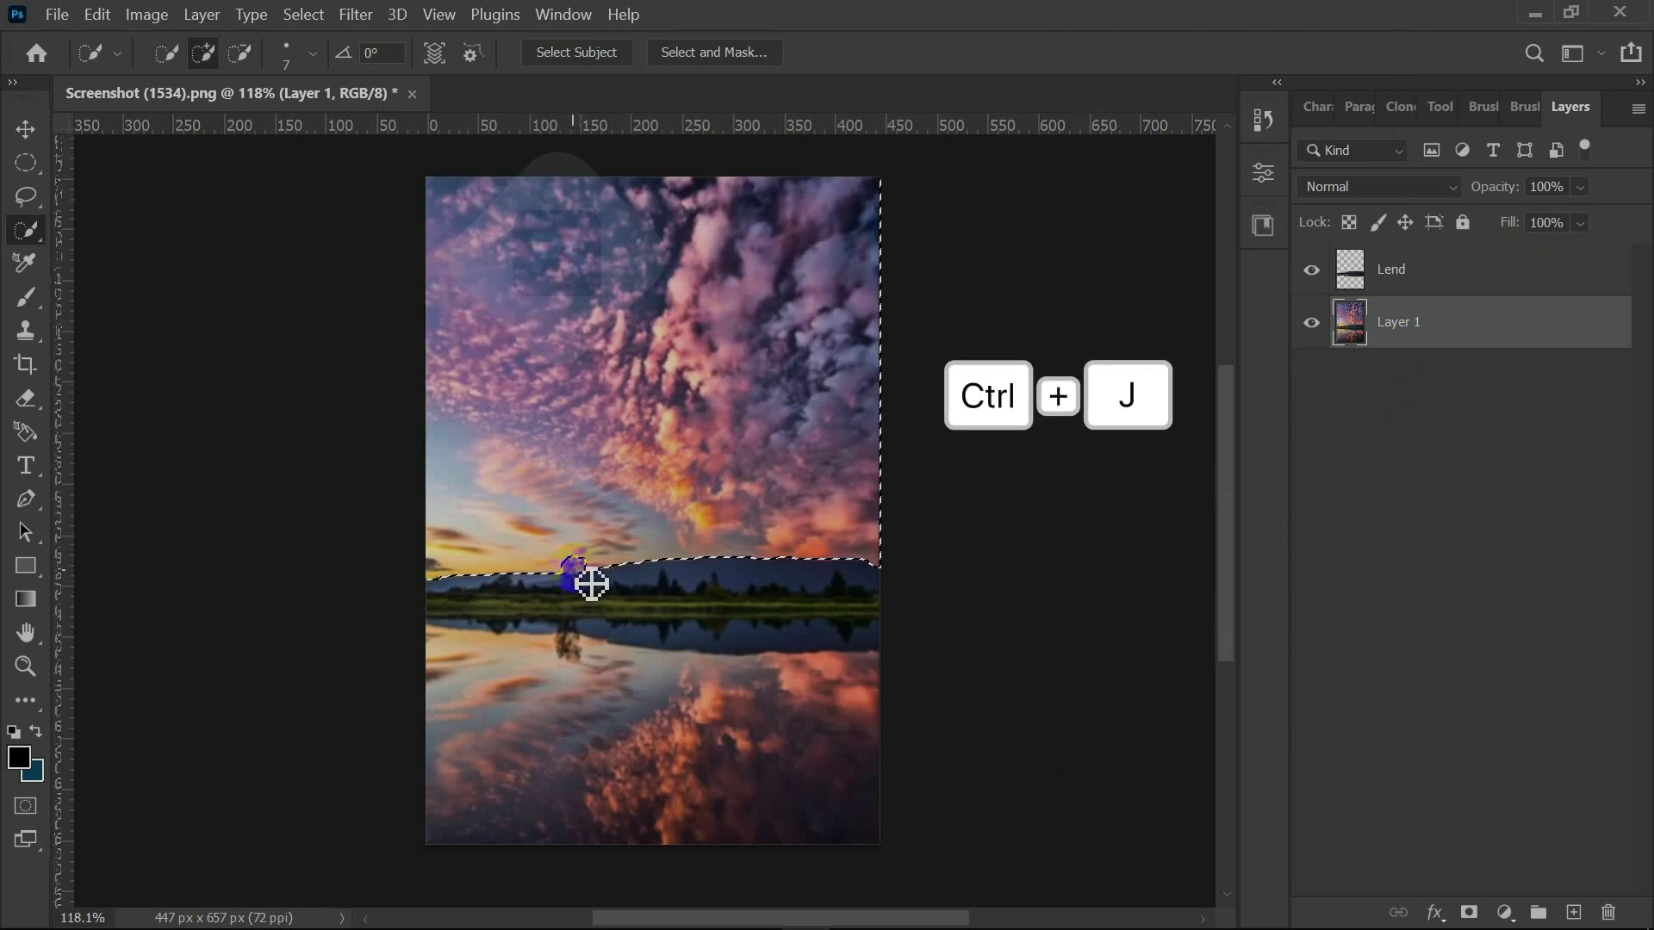
left_click_drag(603, 510, 624, 528)
key("ctrl+j")
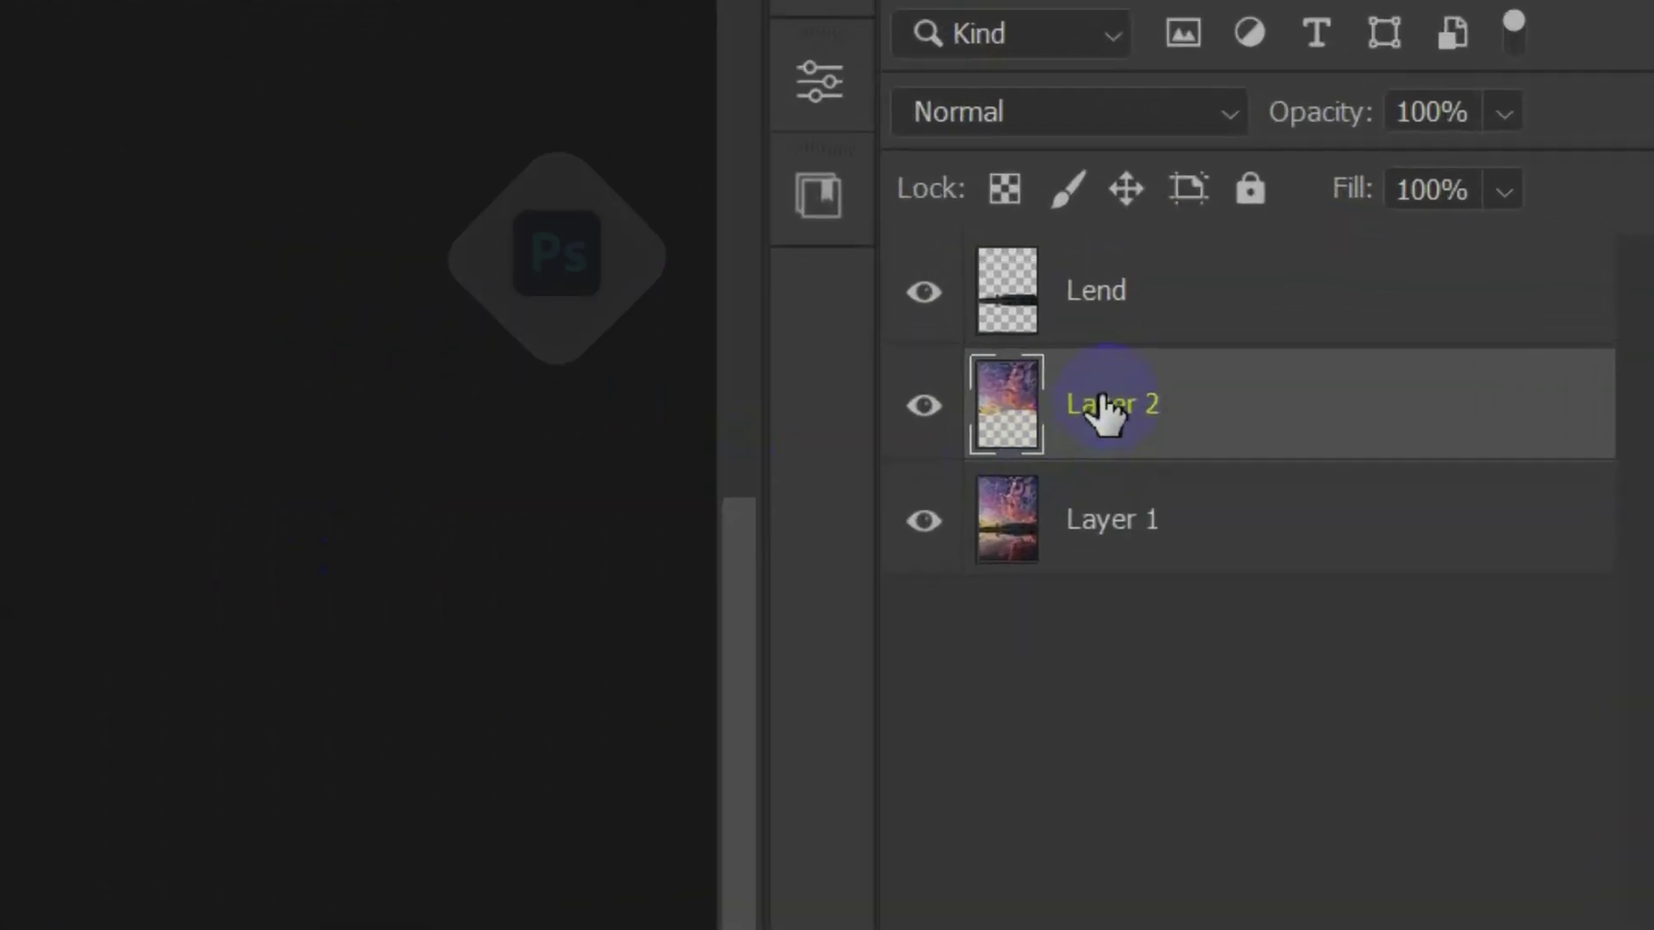
Step: Rename the new layer holding the sky as Saky
double_click(1106, 410)
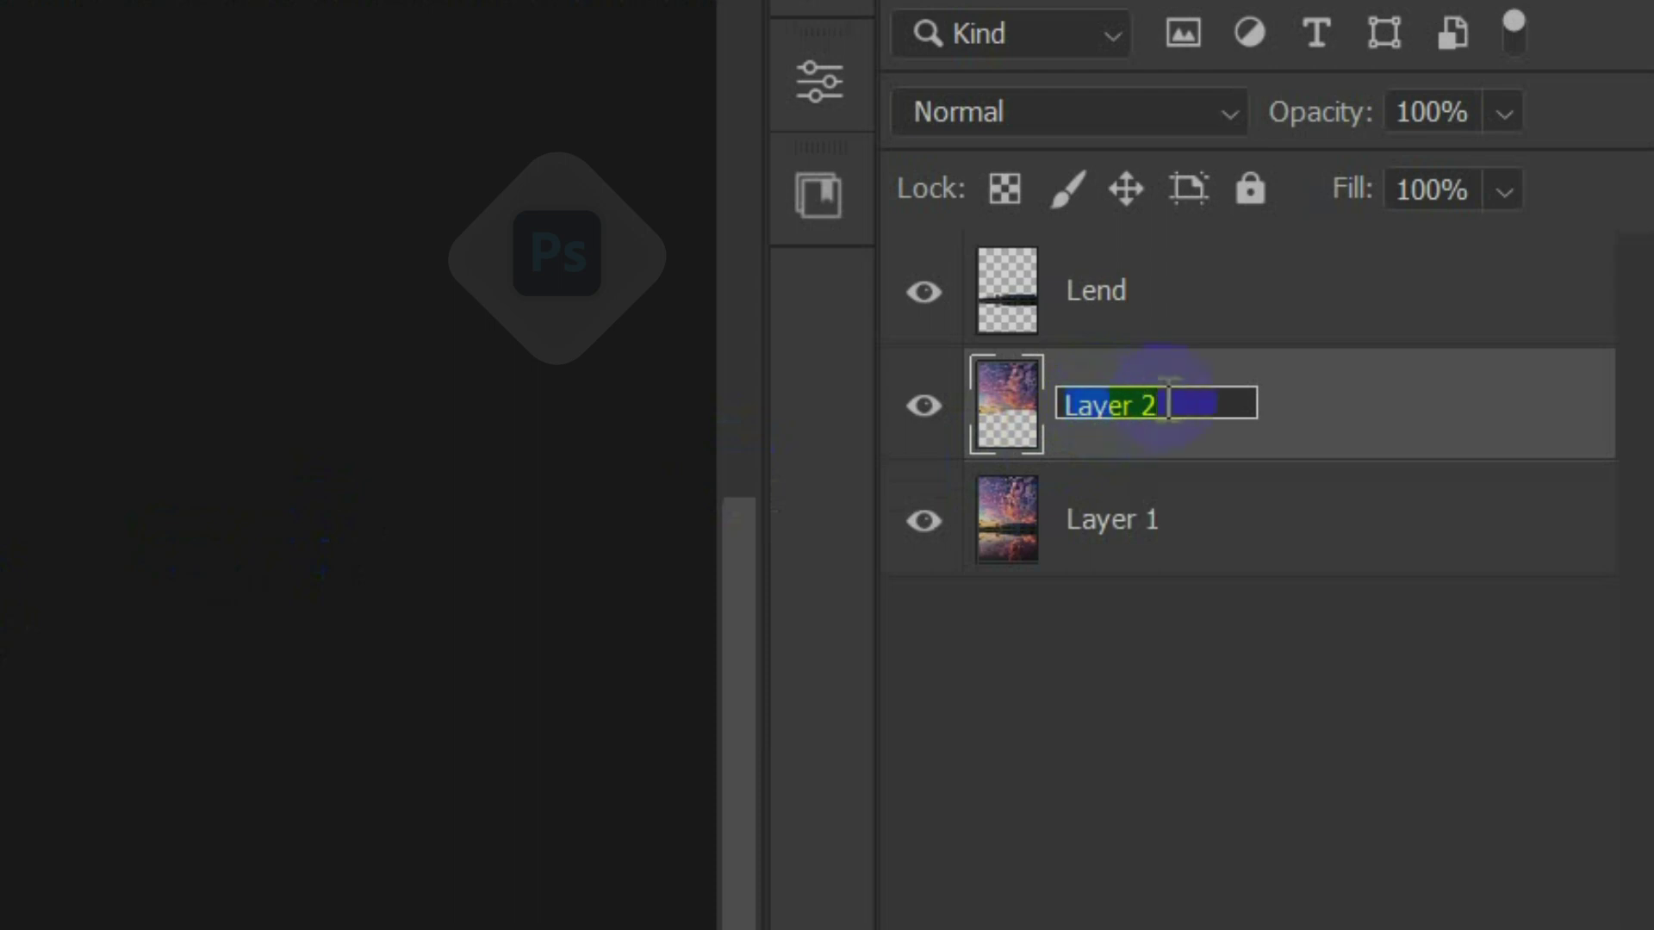
type("Sa")
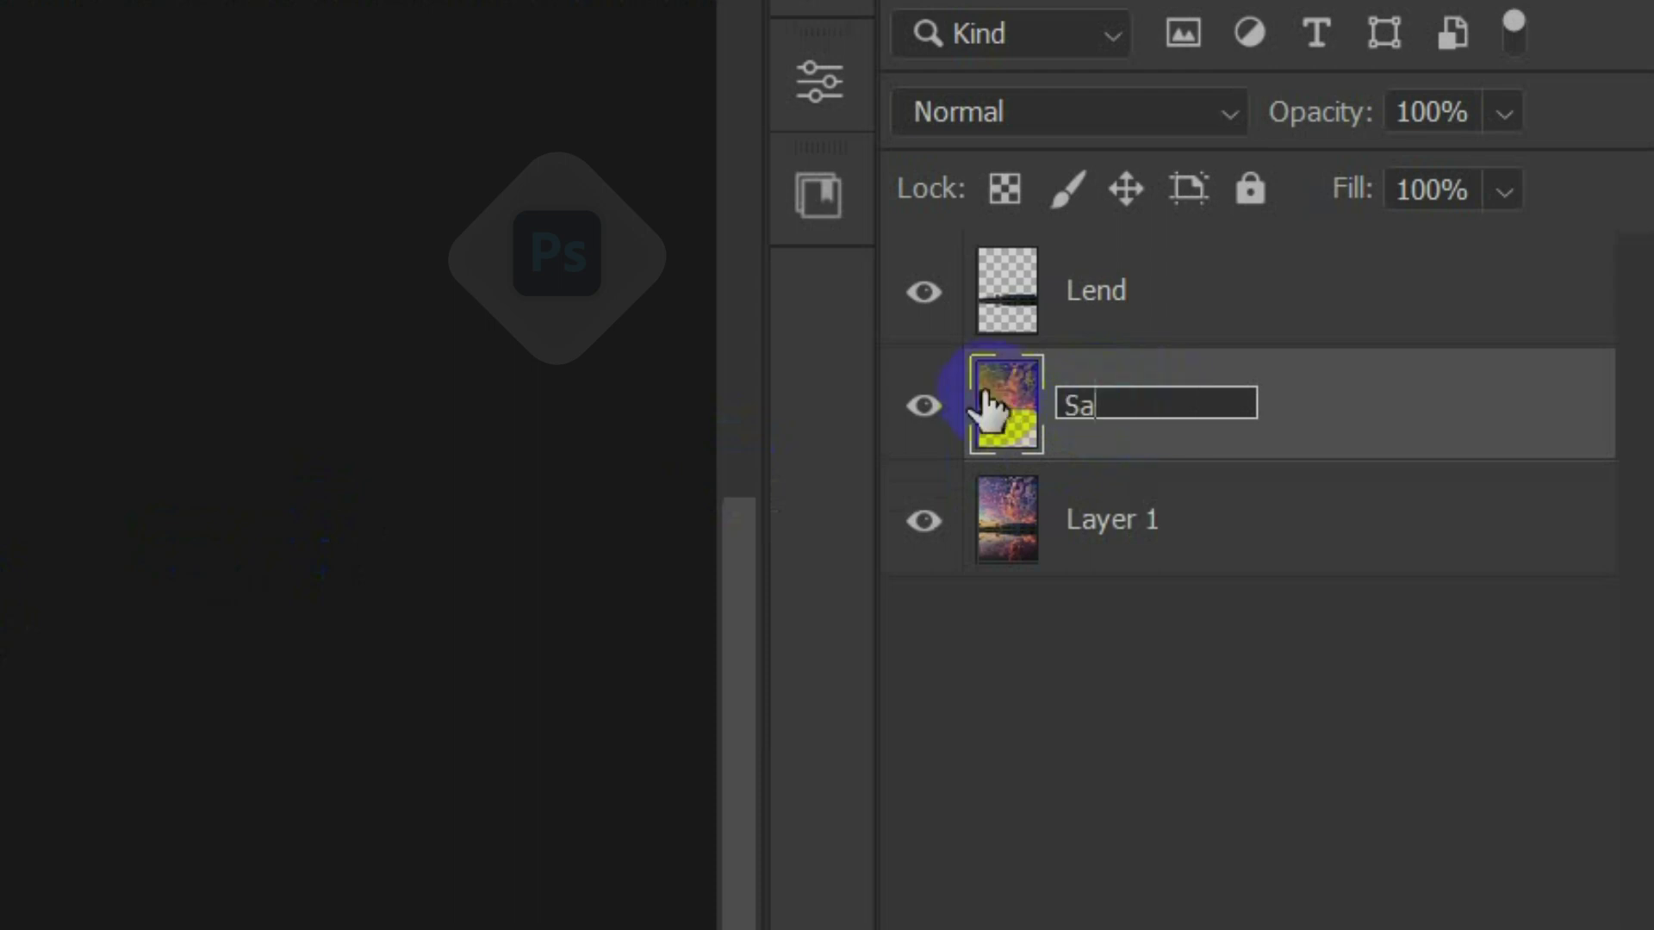
type("ky")
key("Return")
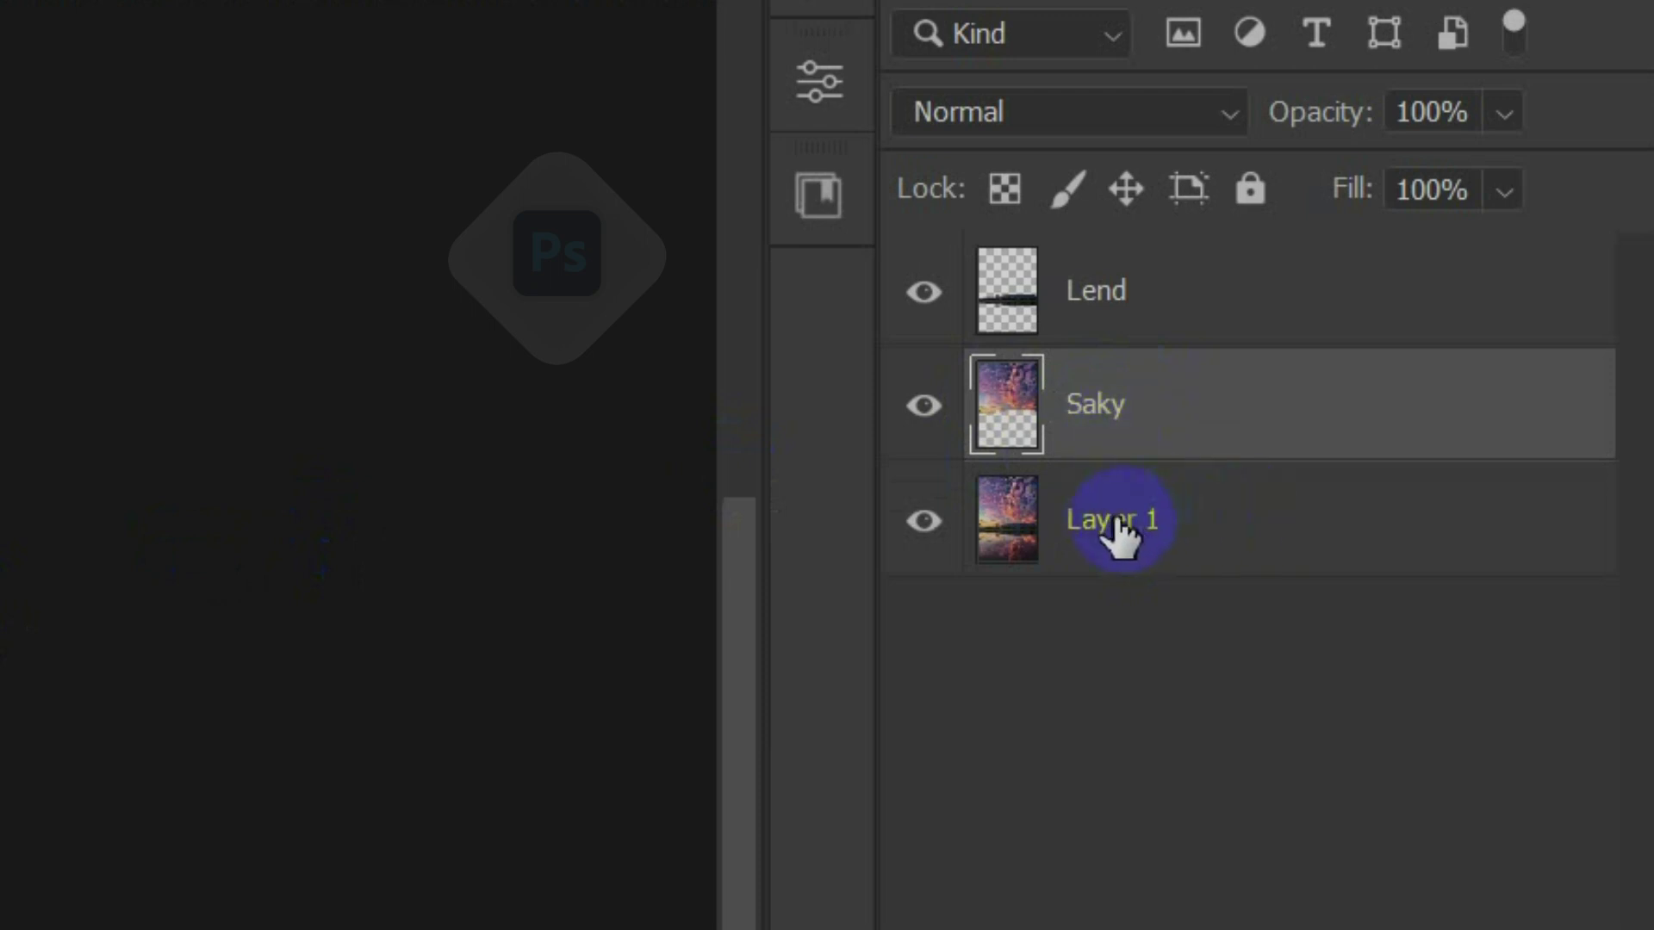
Step: Select the water reflection below the land on Layer 1, excluding the tree's reflection, and copy it to a new layer
left_click(1216, 523)
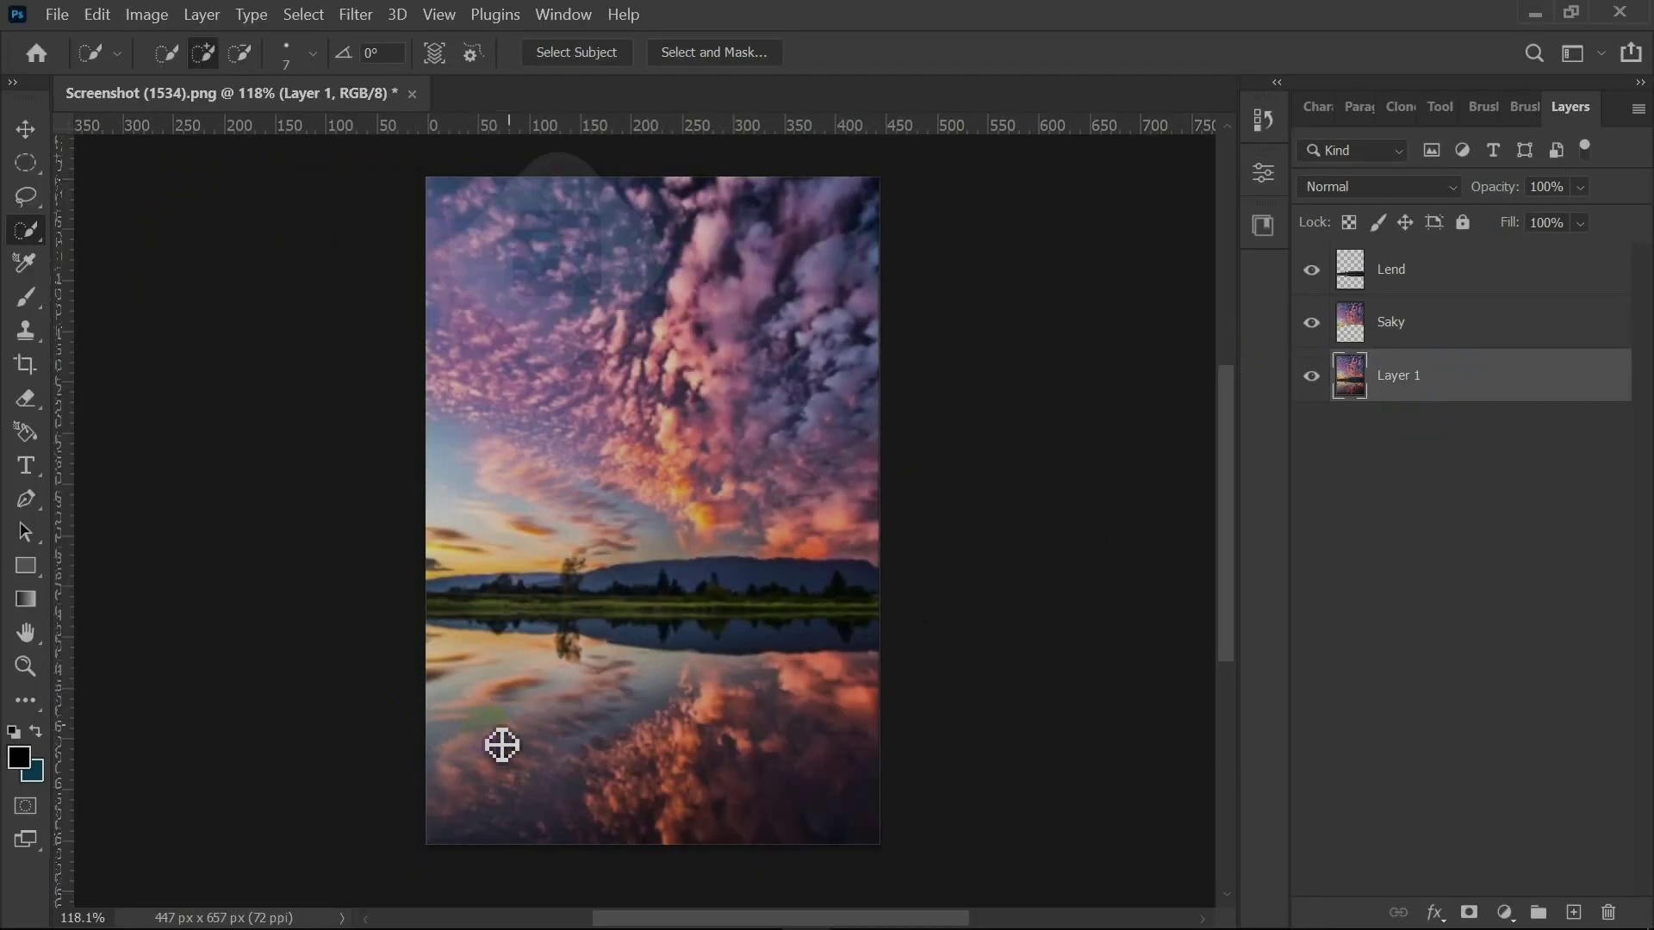
mouse_move(499, 746)
left_mouse_down()
mouse_move(702, 801)
mouse_move(908, 804)
left_mouse_up()
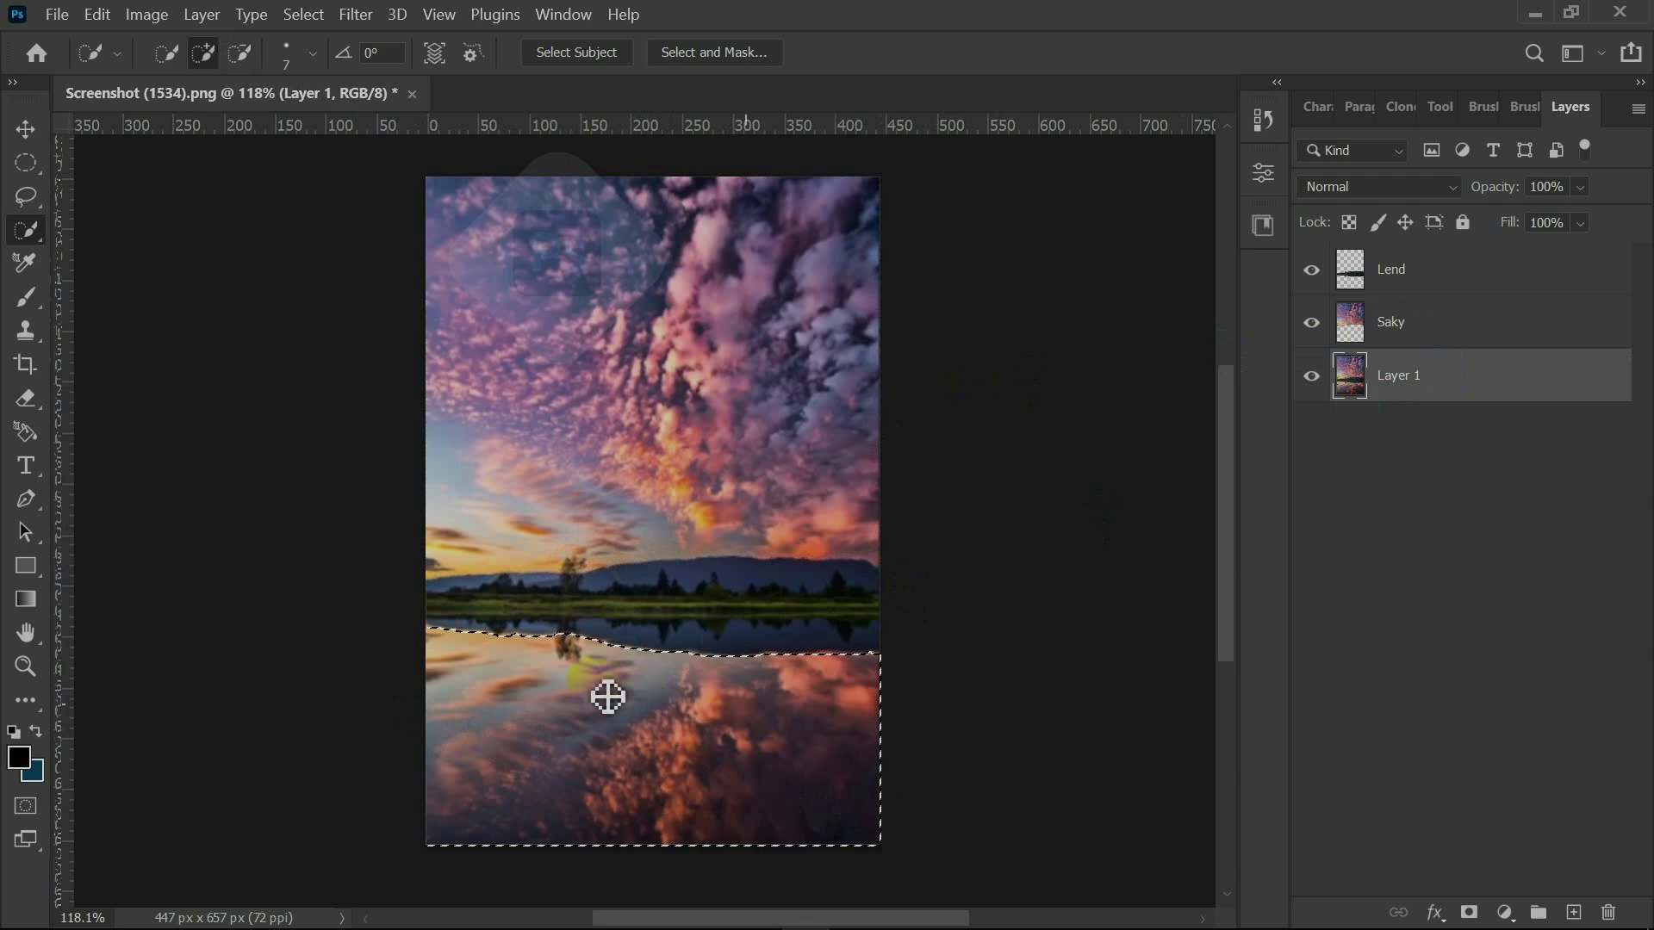
key("alt")
mouse_move(579, 651)
left_mouse_down()
mouse_move(588, 668)
mouse_move(572, 642)
left_mouse_up()
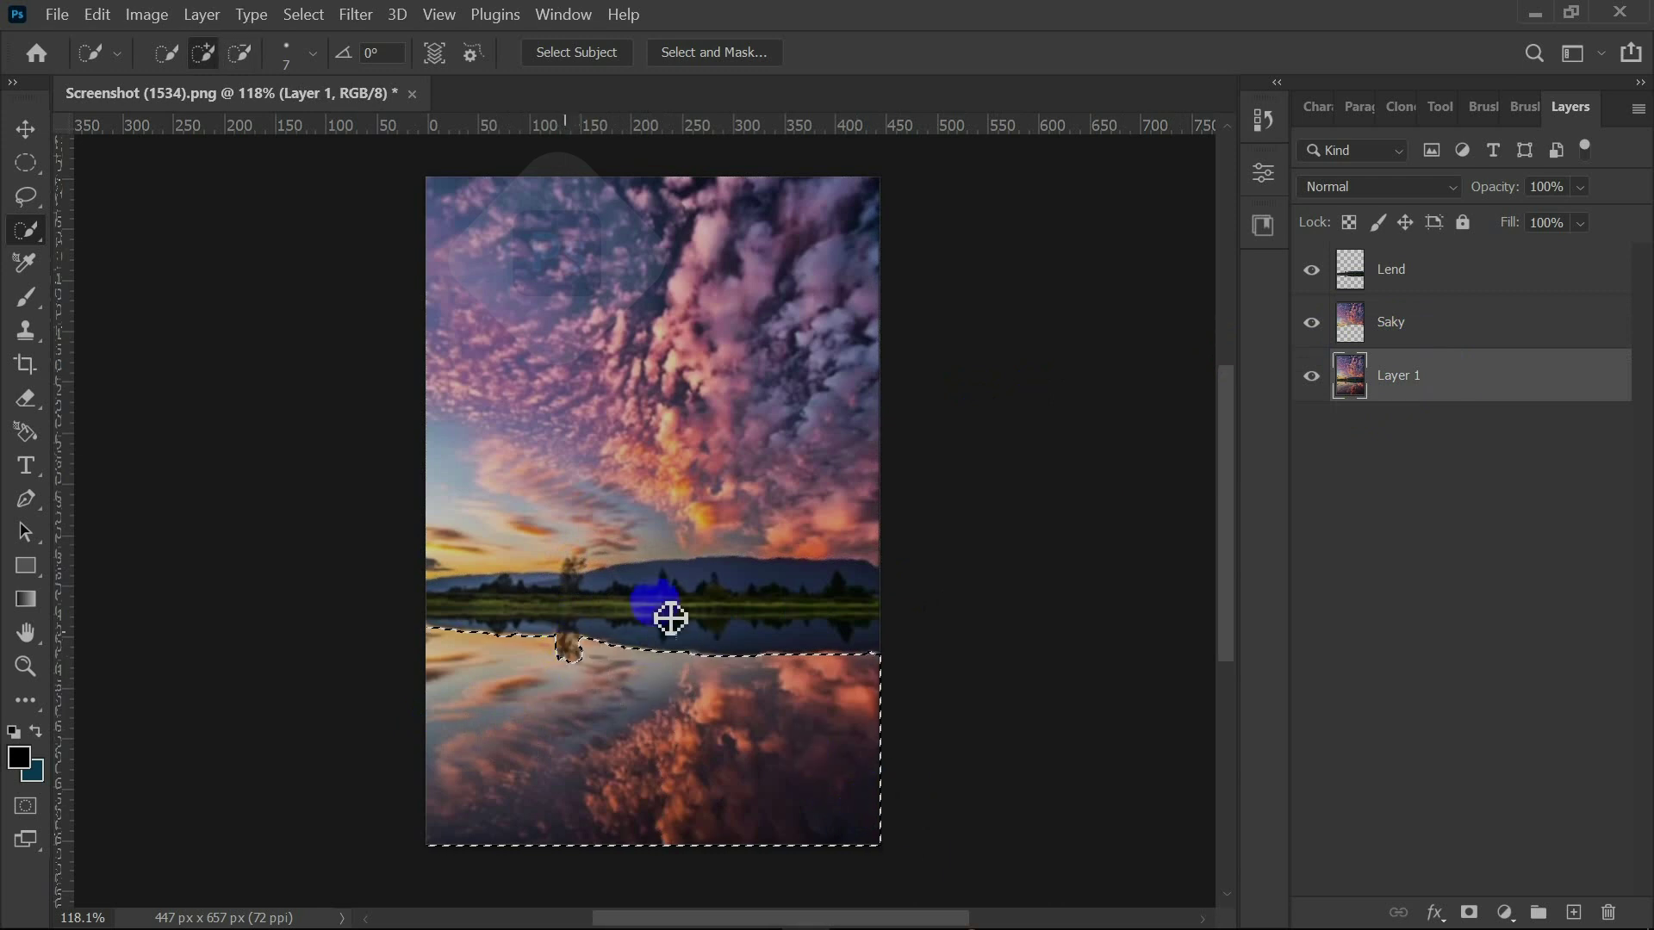
key("ctrl+j")
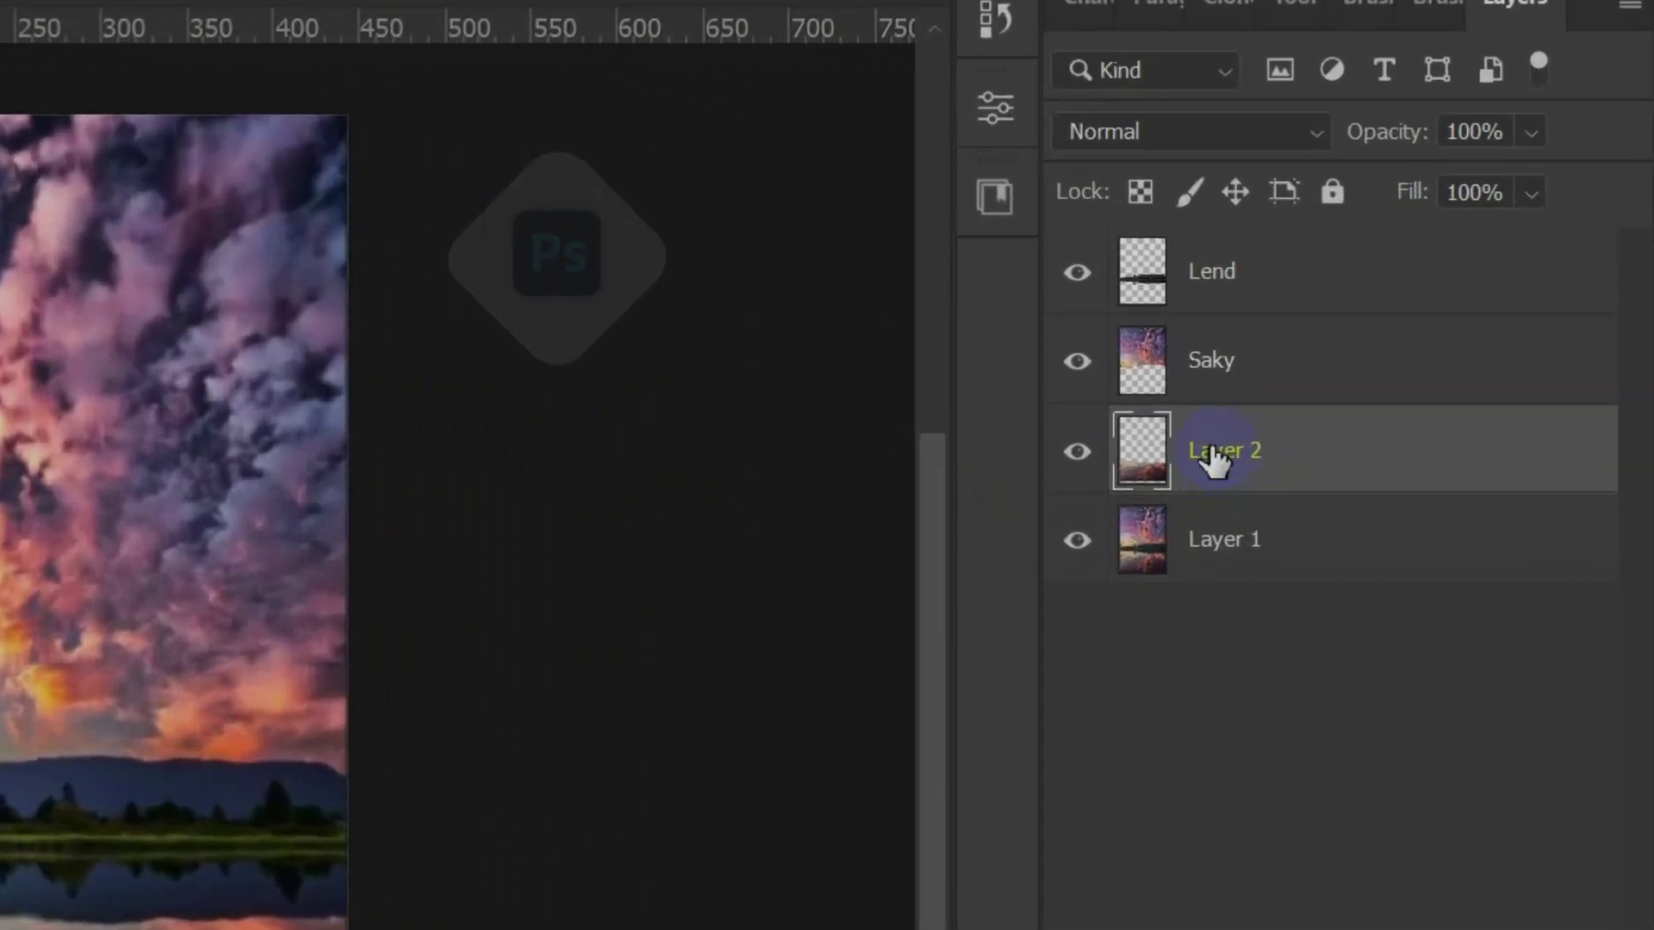
Step: Rename the new layer holding the water reflection as sky1
double_click(1215, 457)
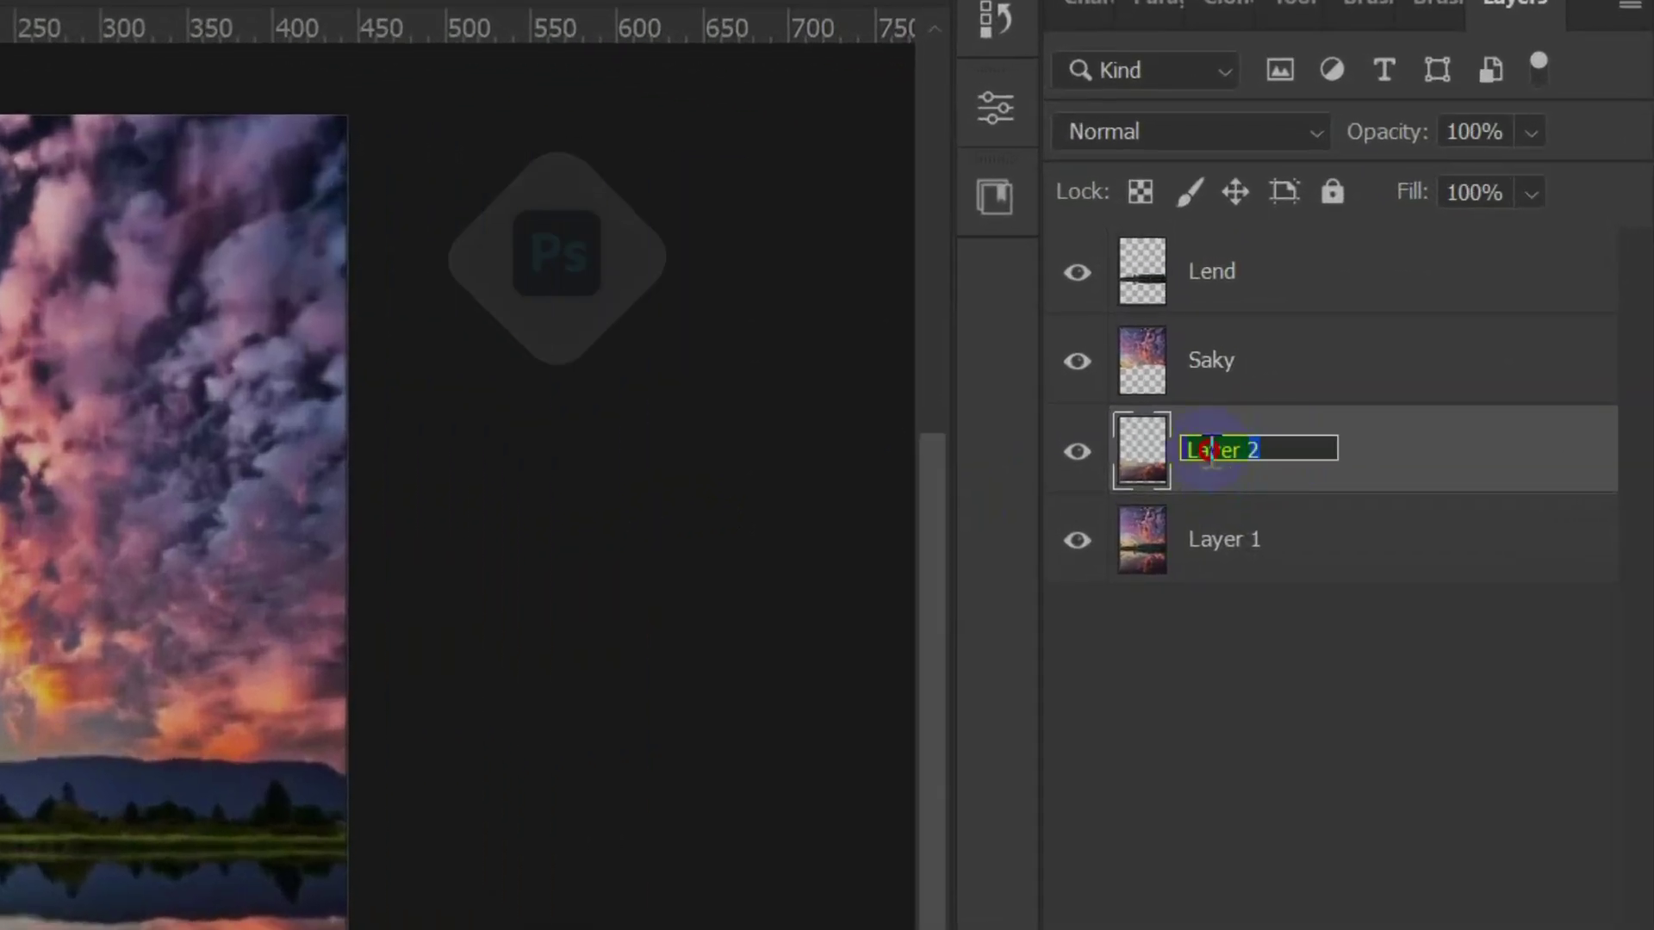
type("sky")
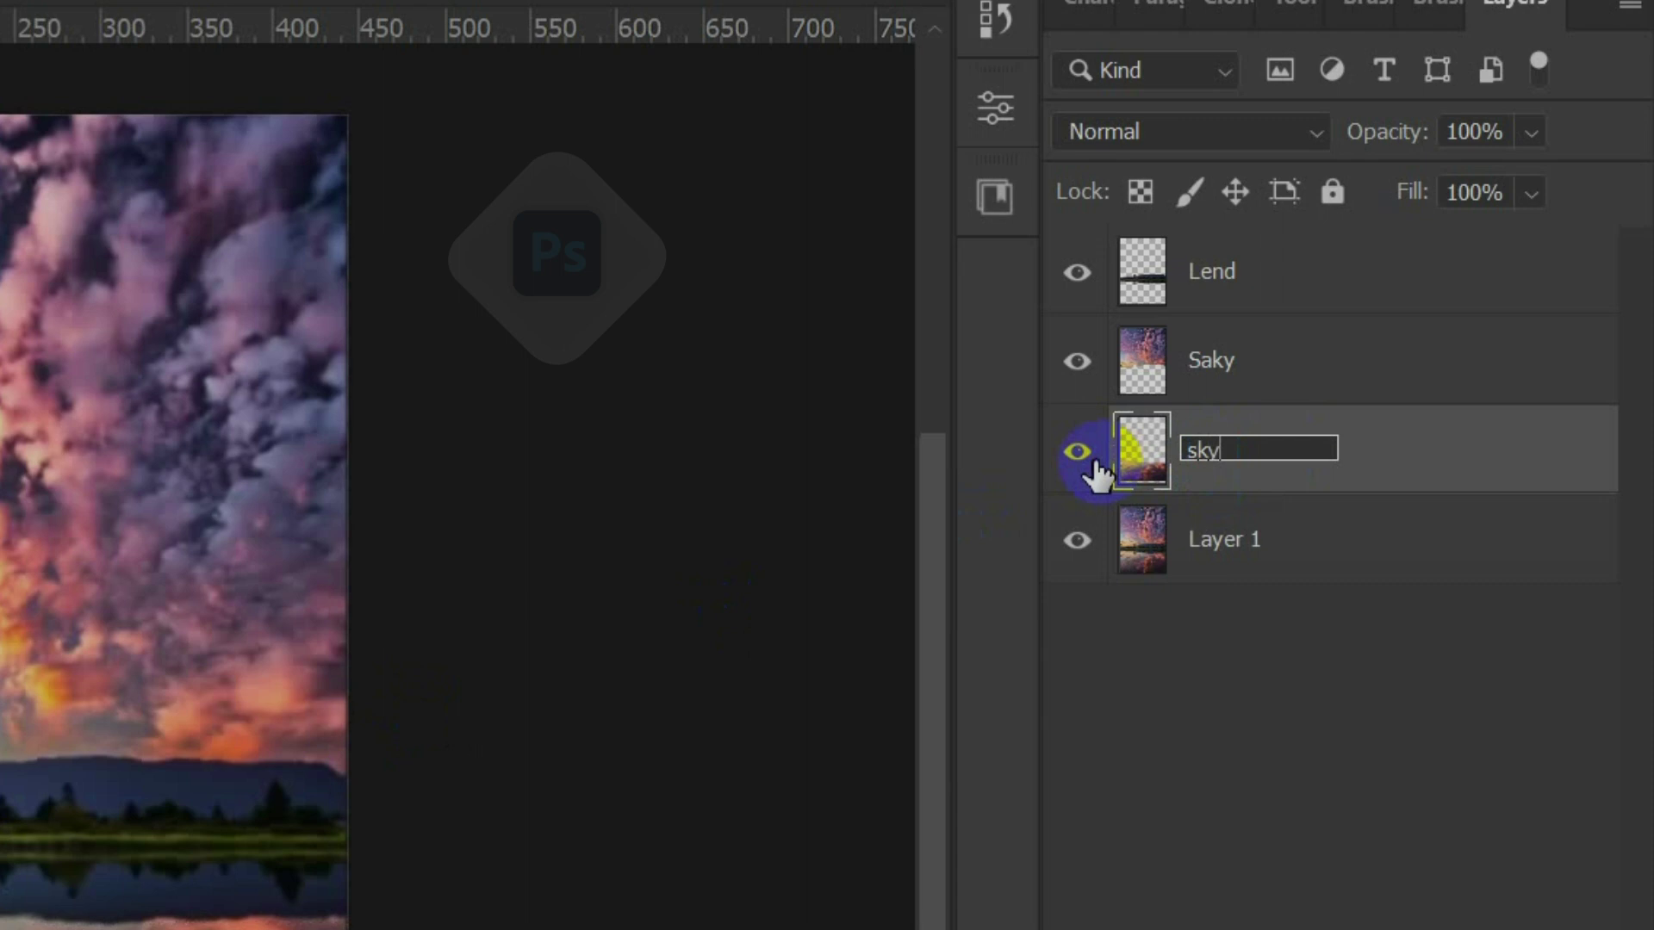
left_click(1110, 681)
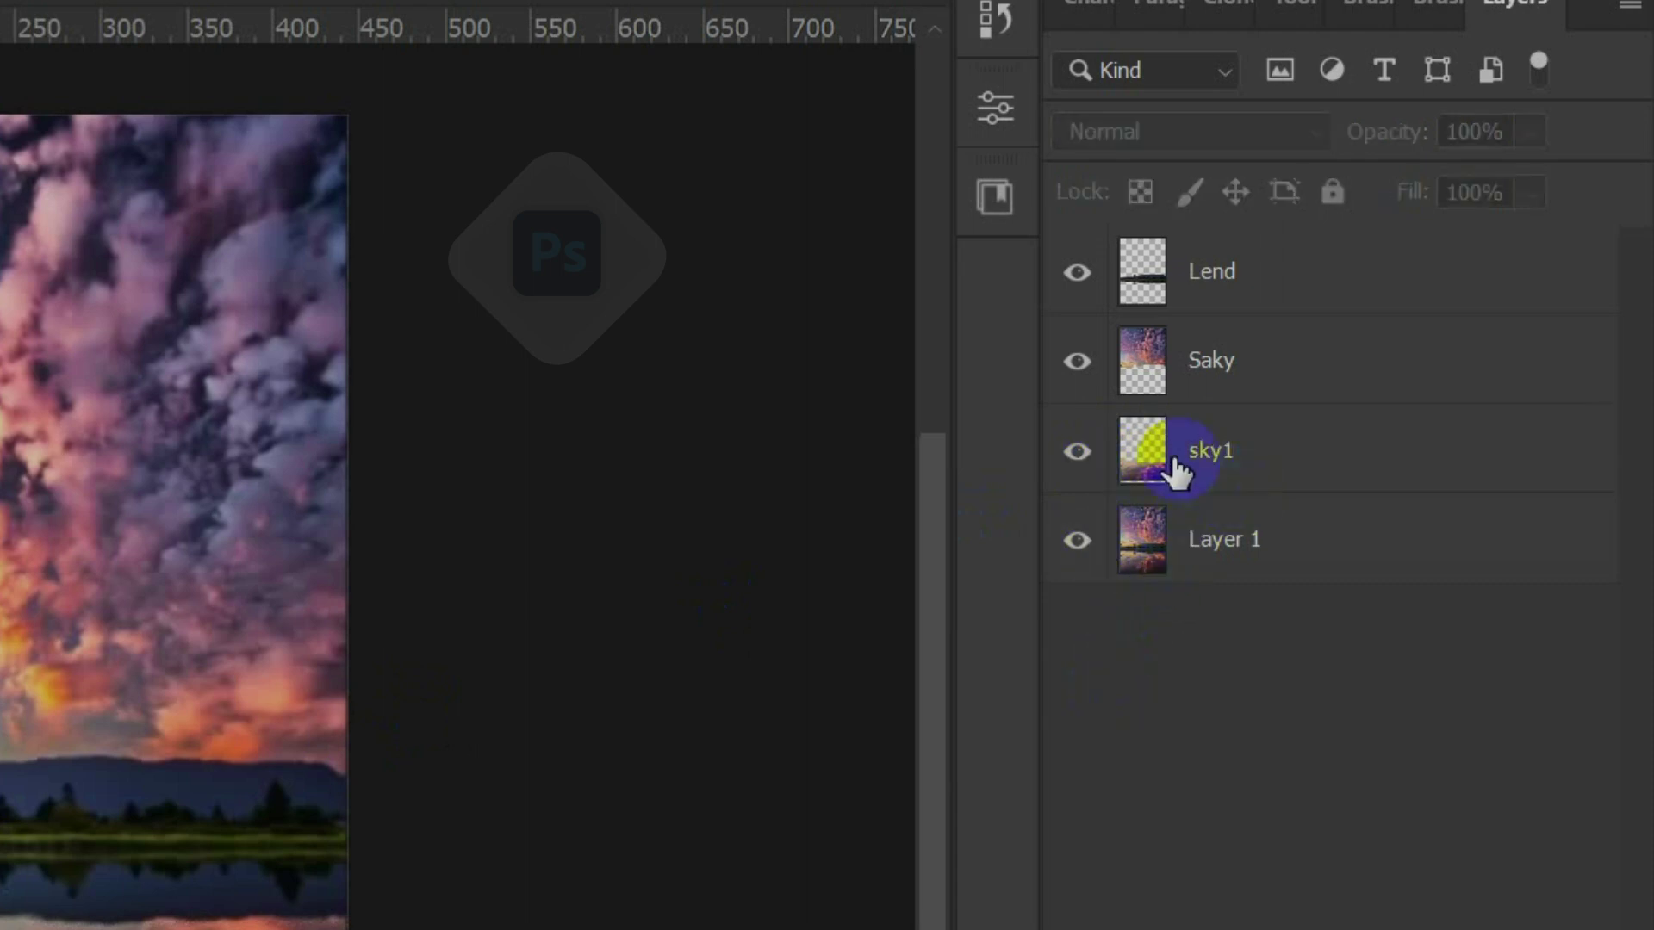
Step: Convert the sky1 and Saky layers each to a smart object
left_click(1217, 448)
right_click(1310, 448)
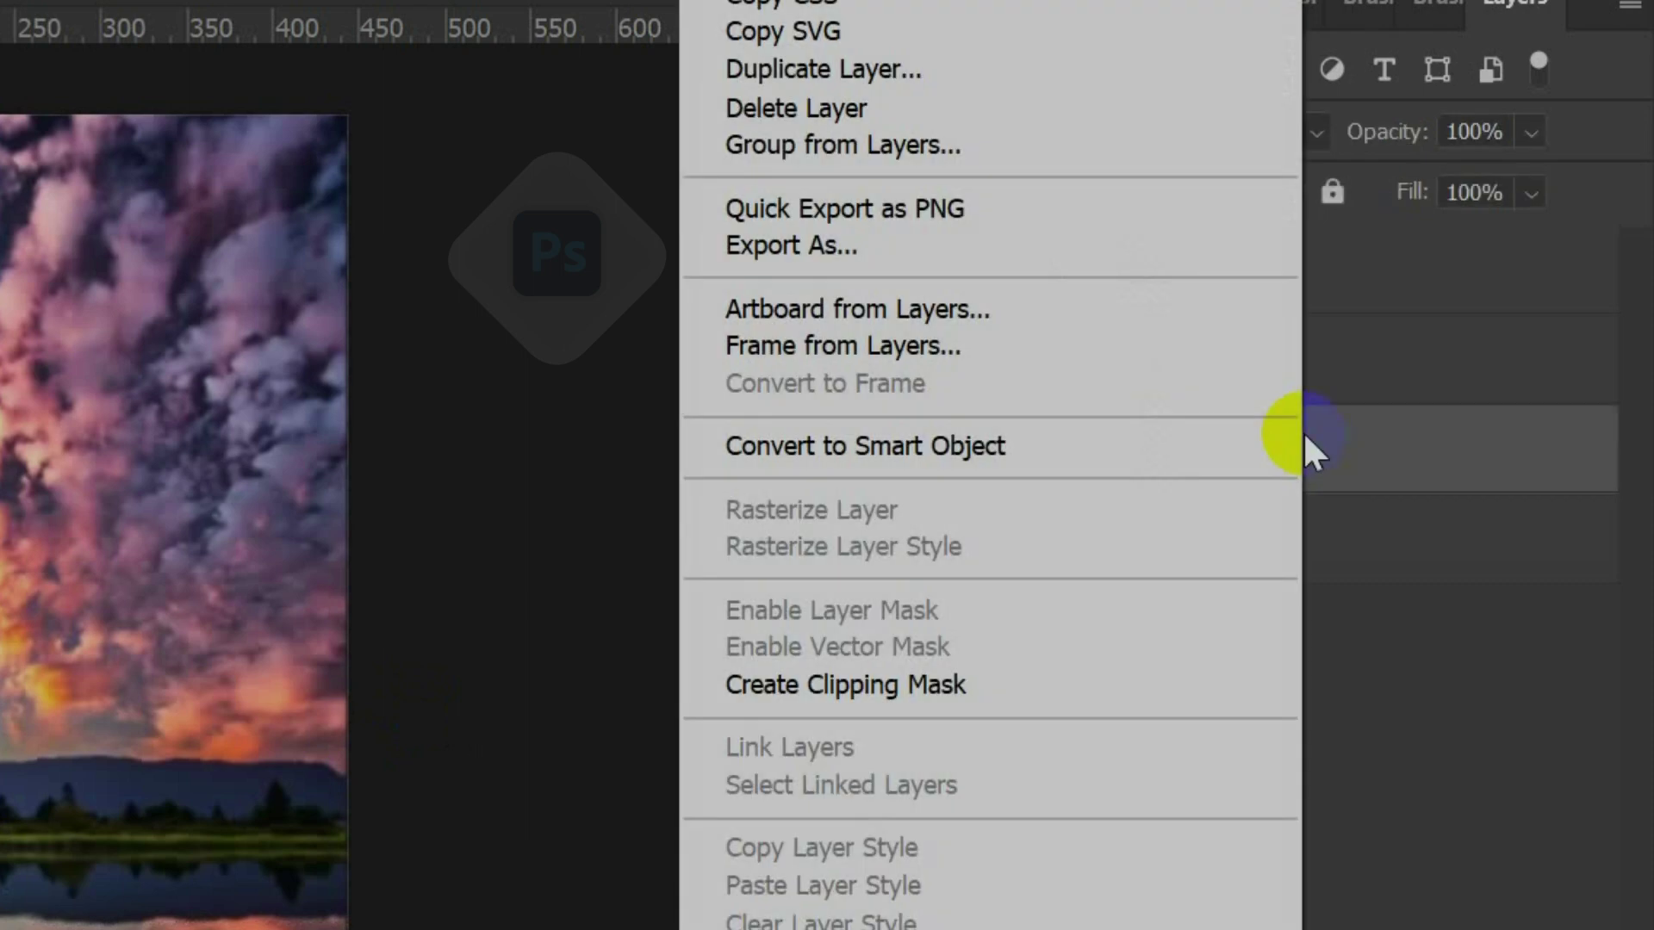
left_click(947, 447)
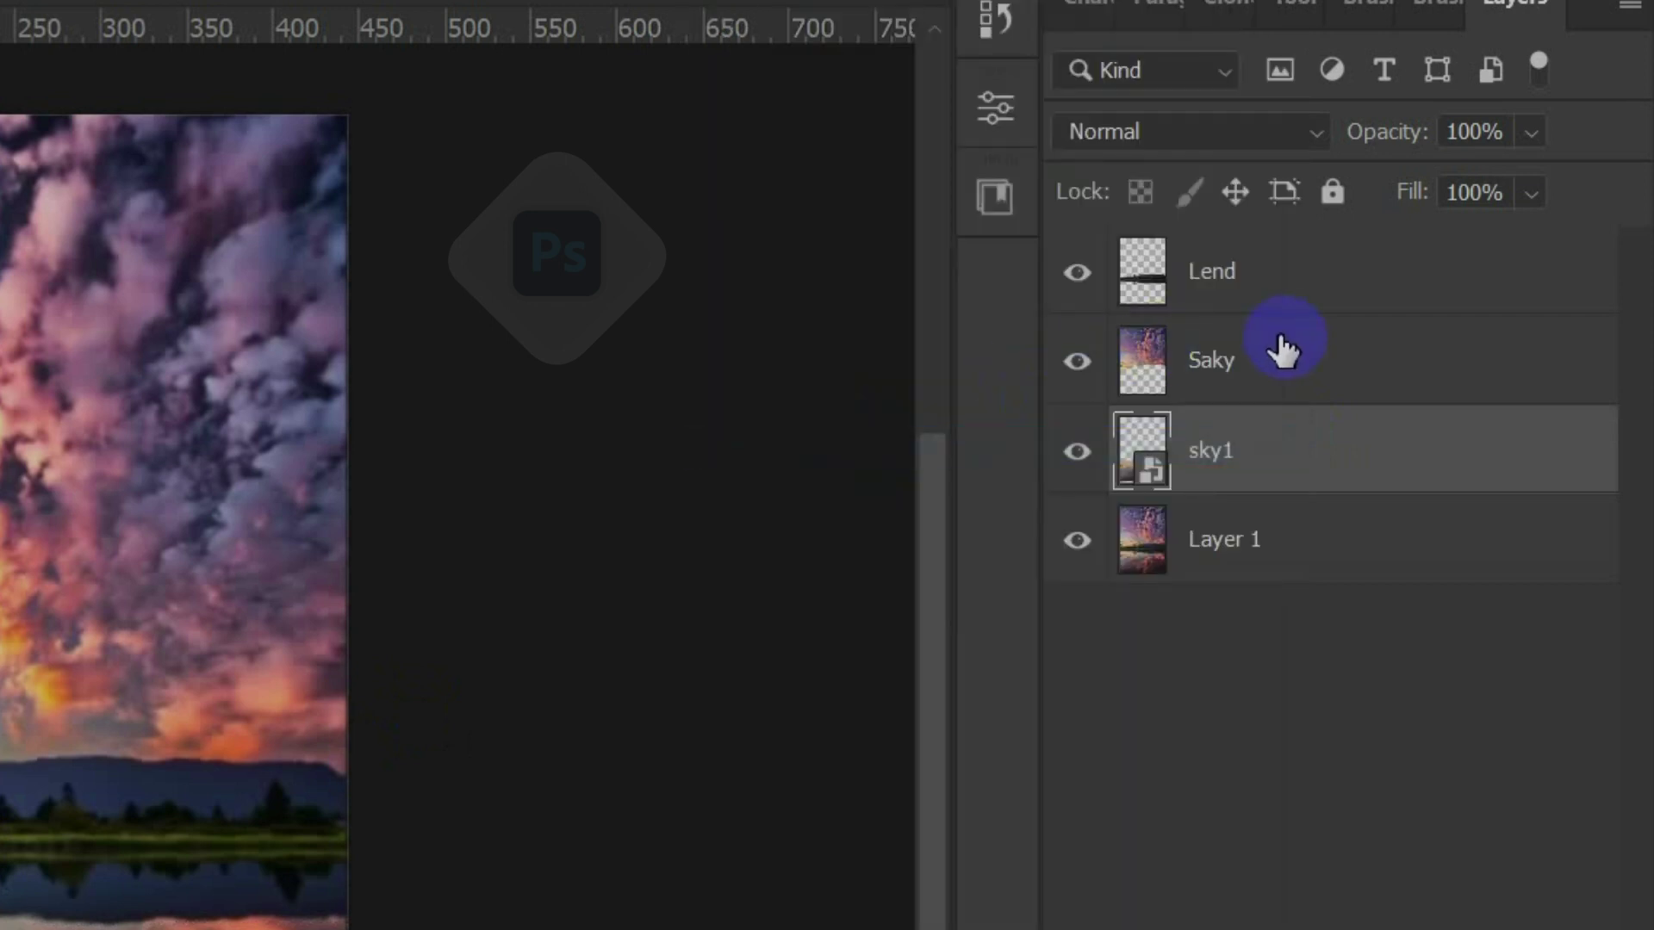
left_click(1288, 349)
right_click(1363, 355)
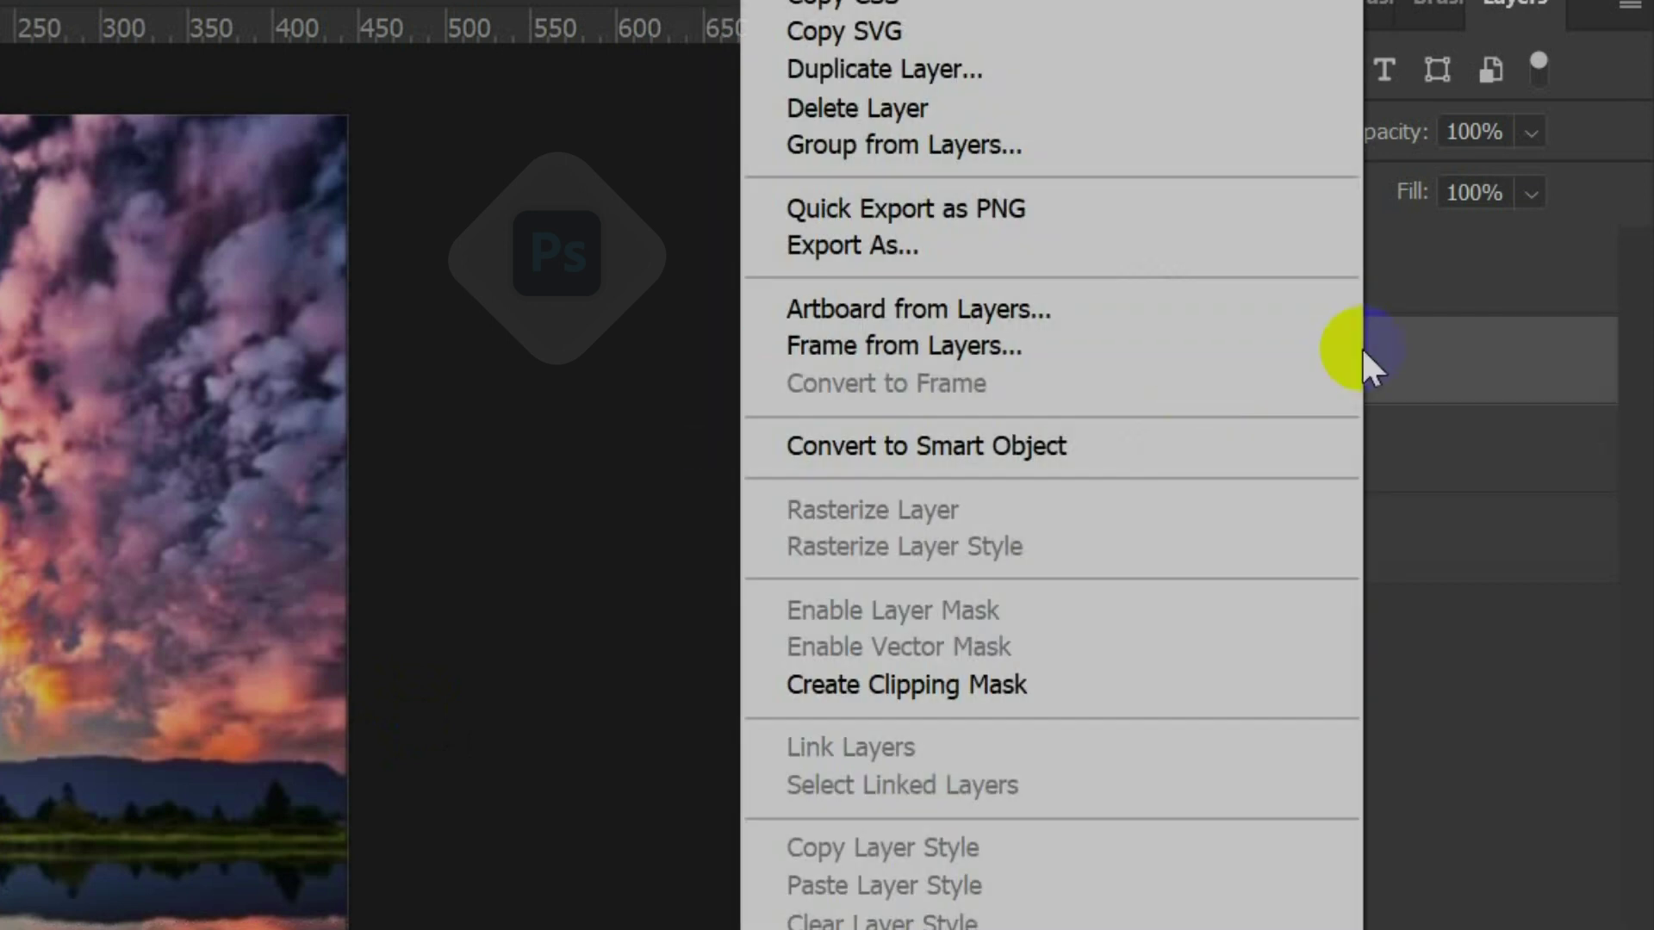
left_click(999, 444)
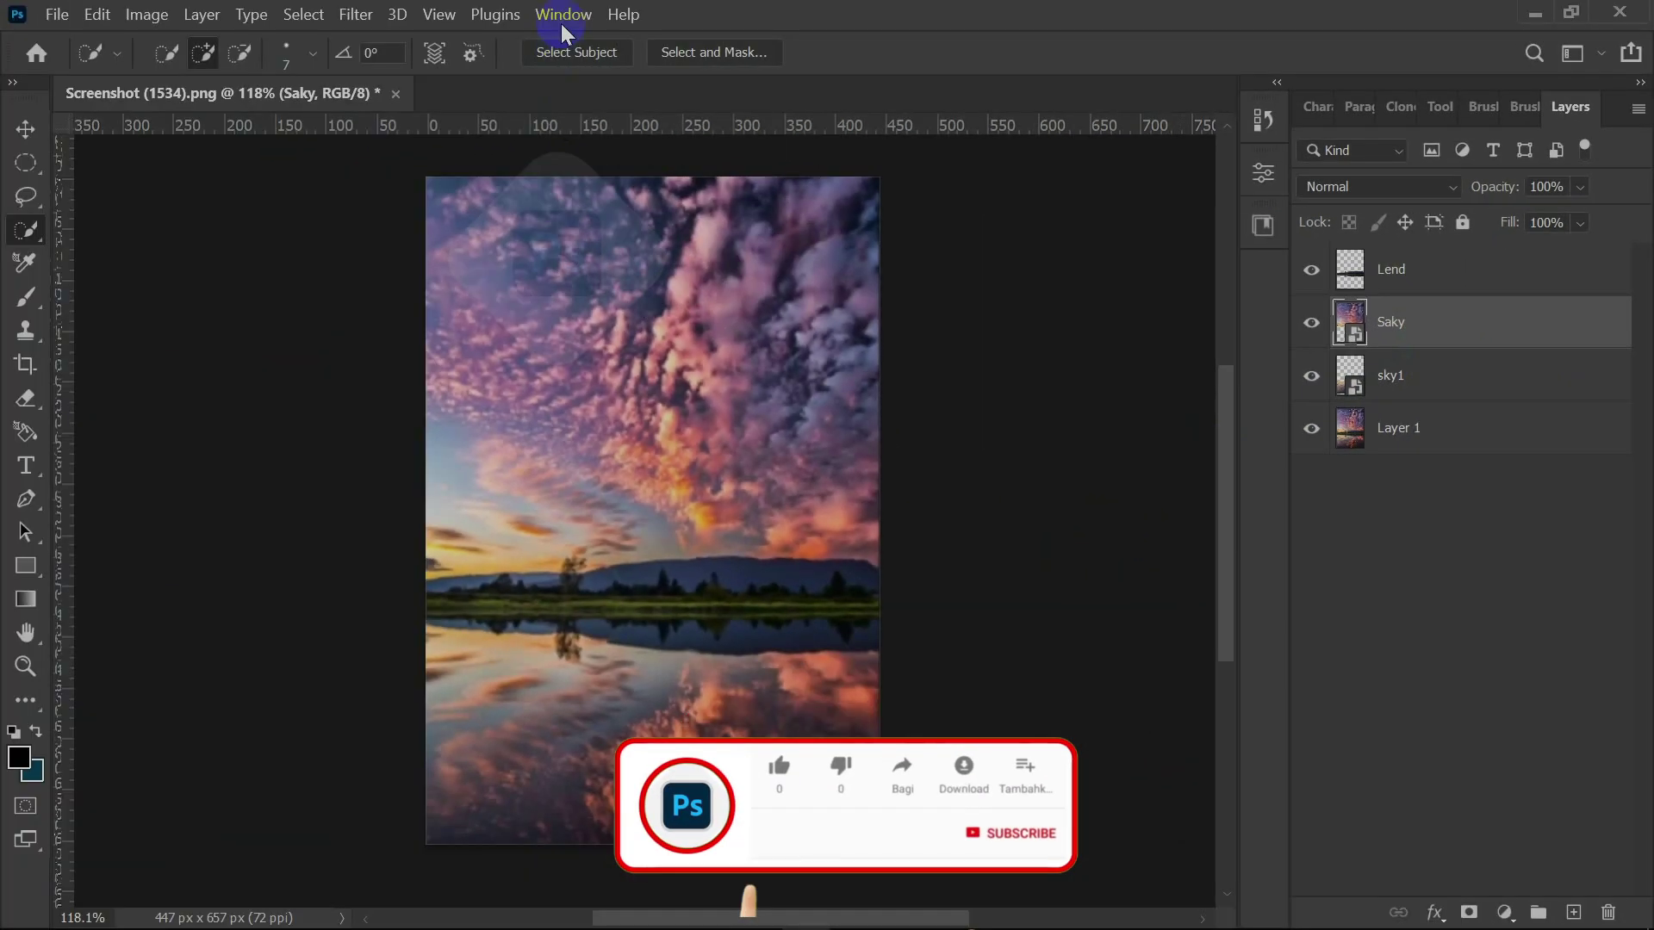
Step: Show the Timeline and create a video timeline from the layers
left_click(560, 26)
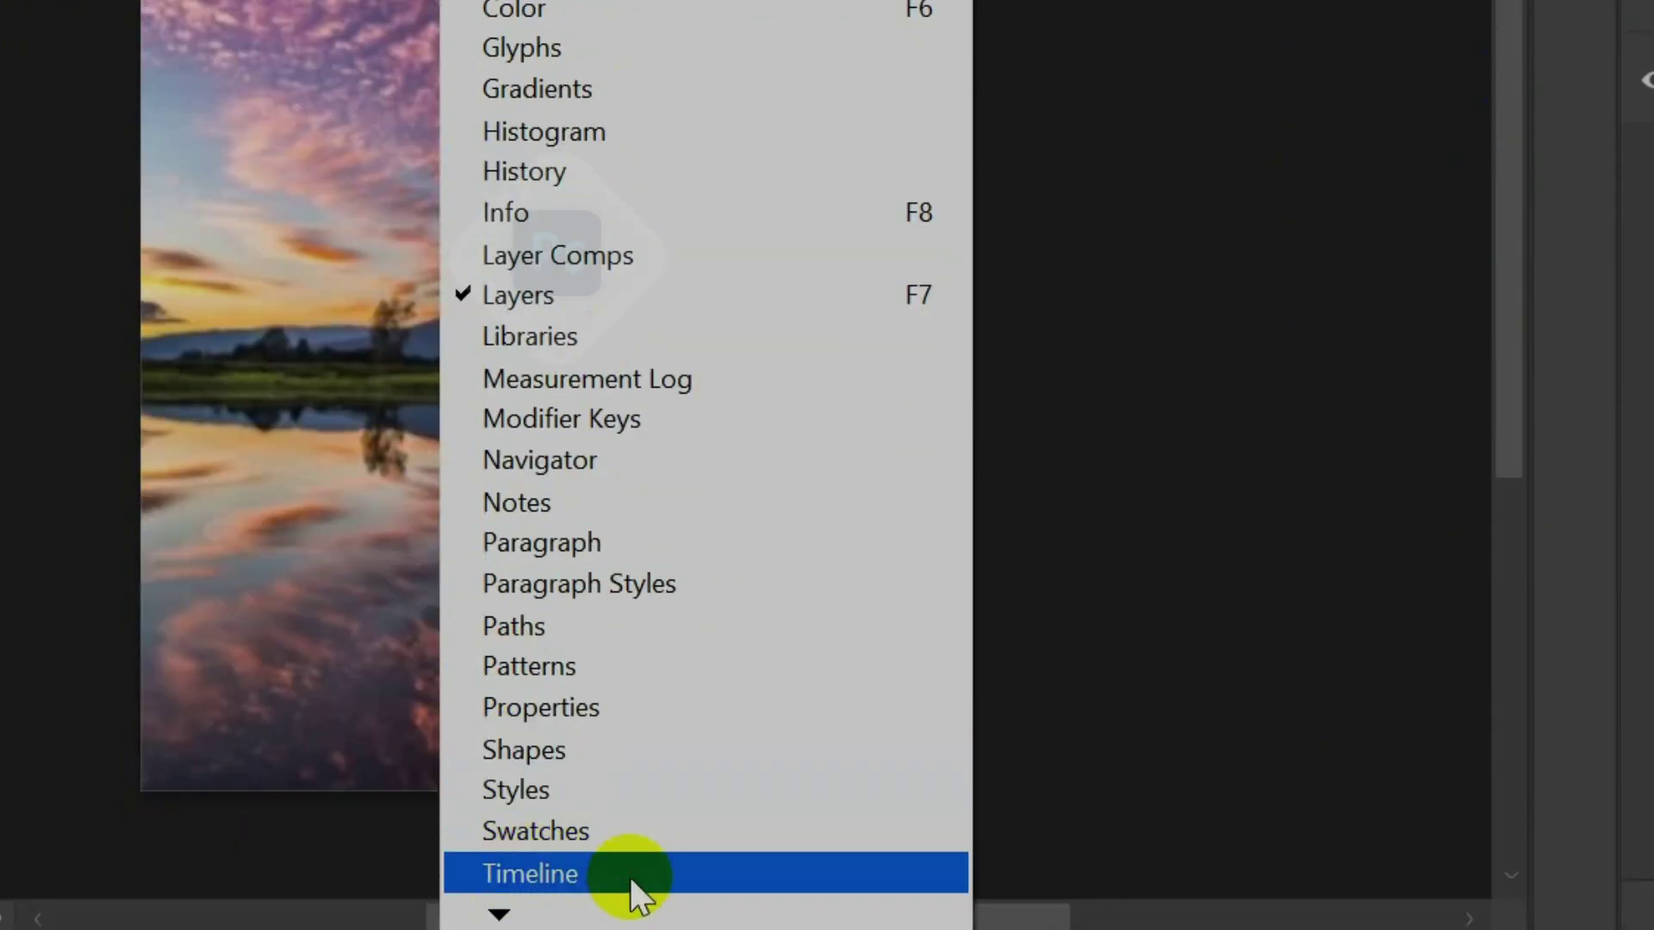
left_click(629, 877)
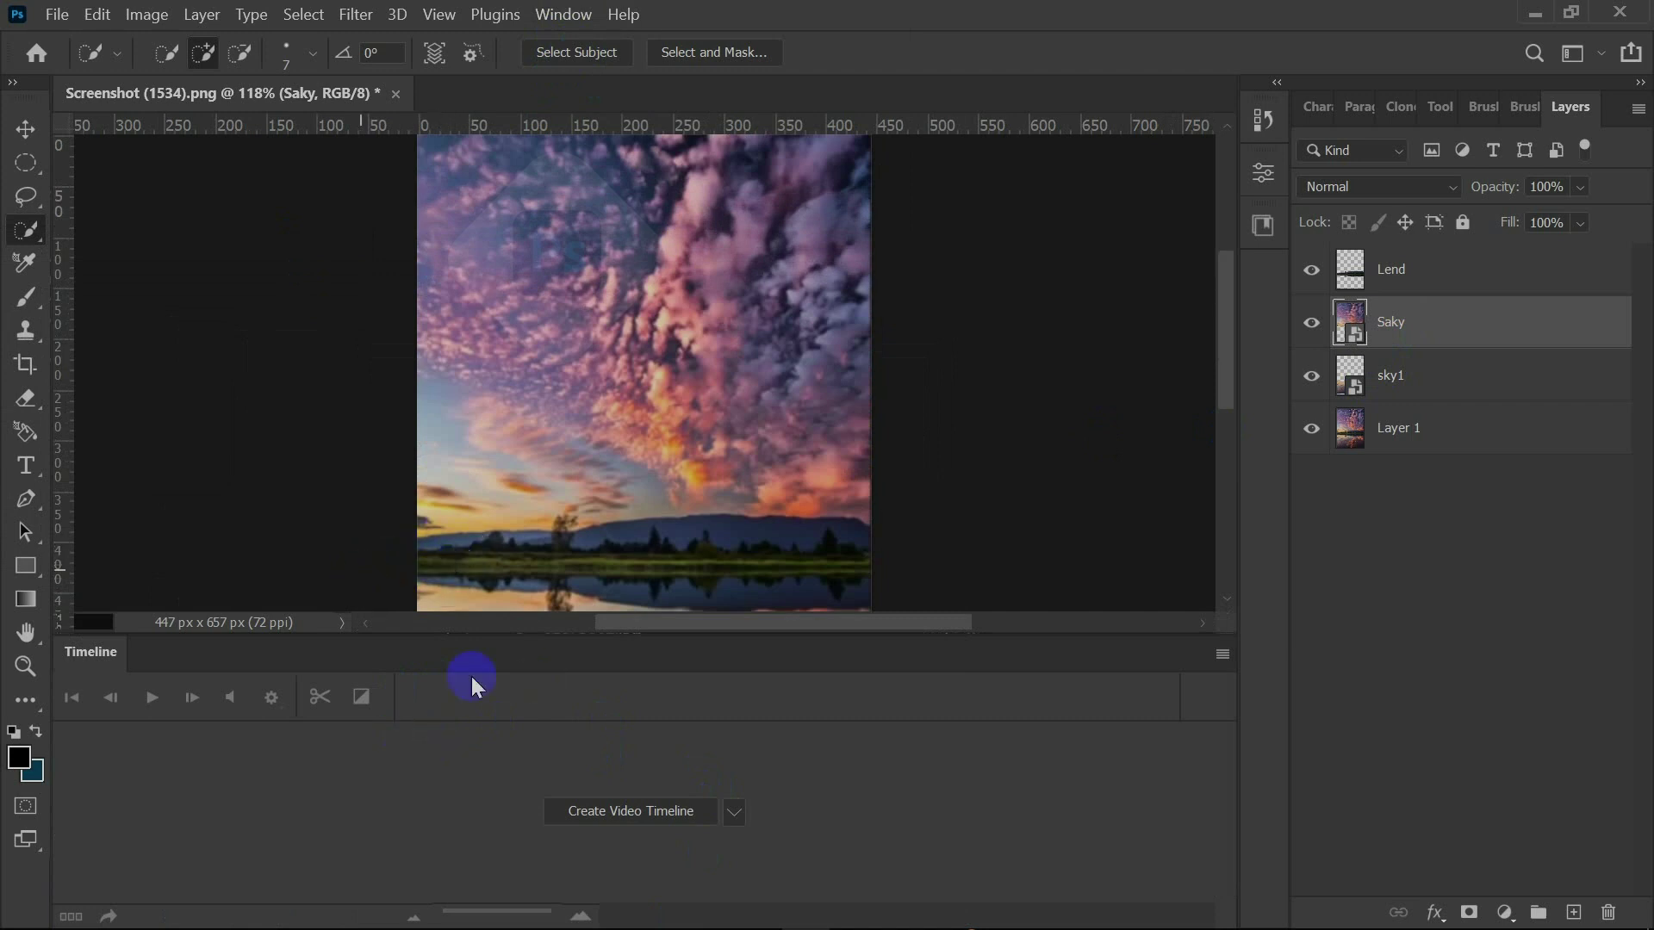
left_click(633, 812)
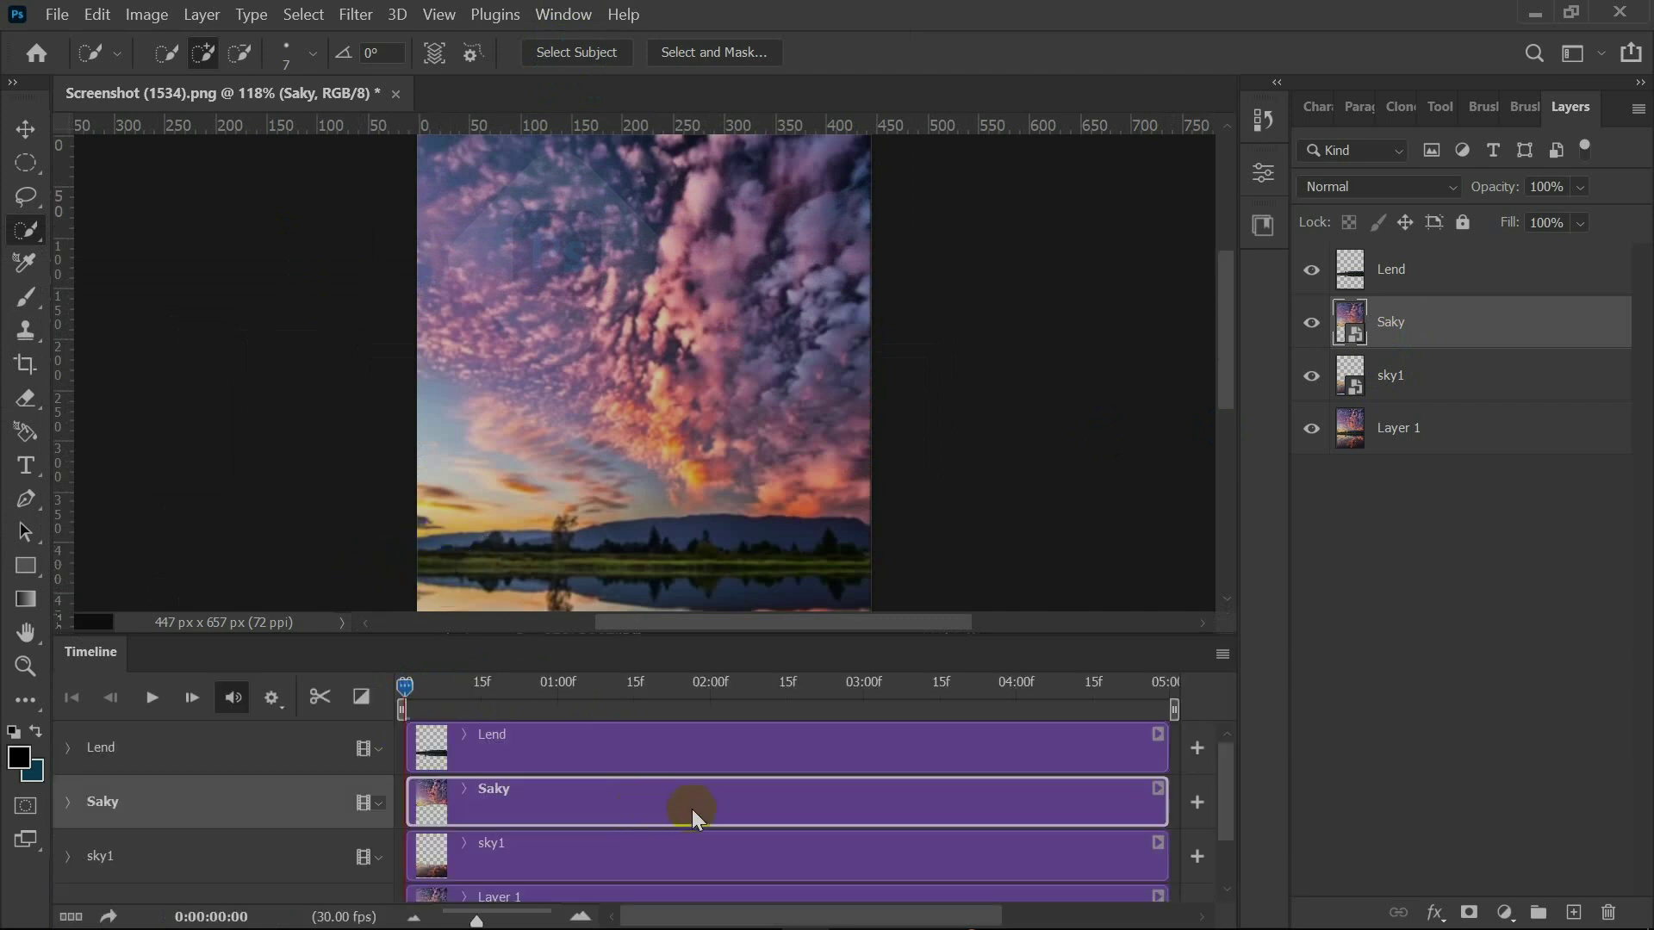
Step: Enable Transform keyframing for the Saky layer, setting a first keyframe at the start of the timeline
left_click_drag(477, 921, 461, 922)
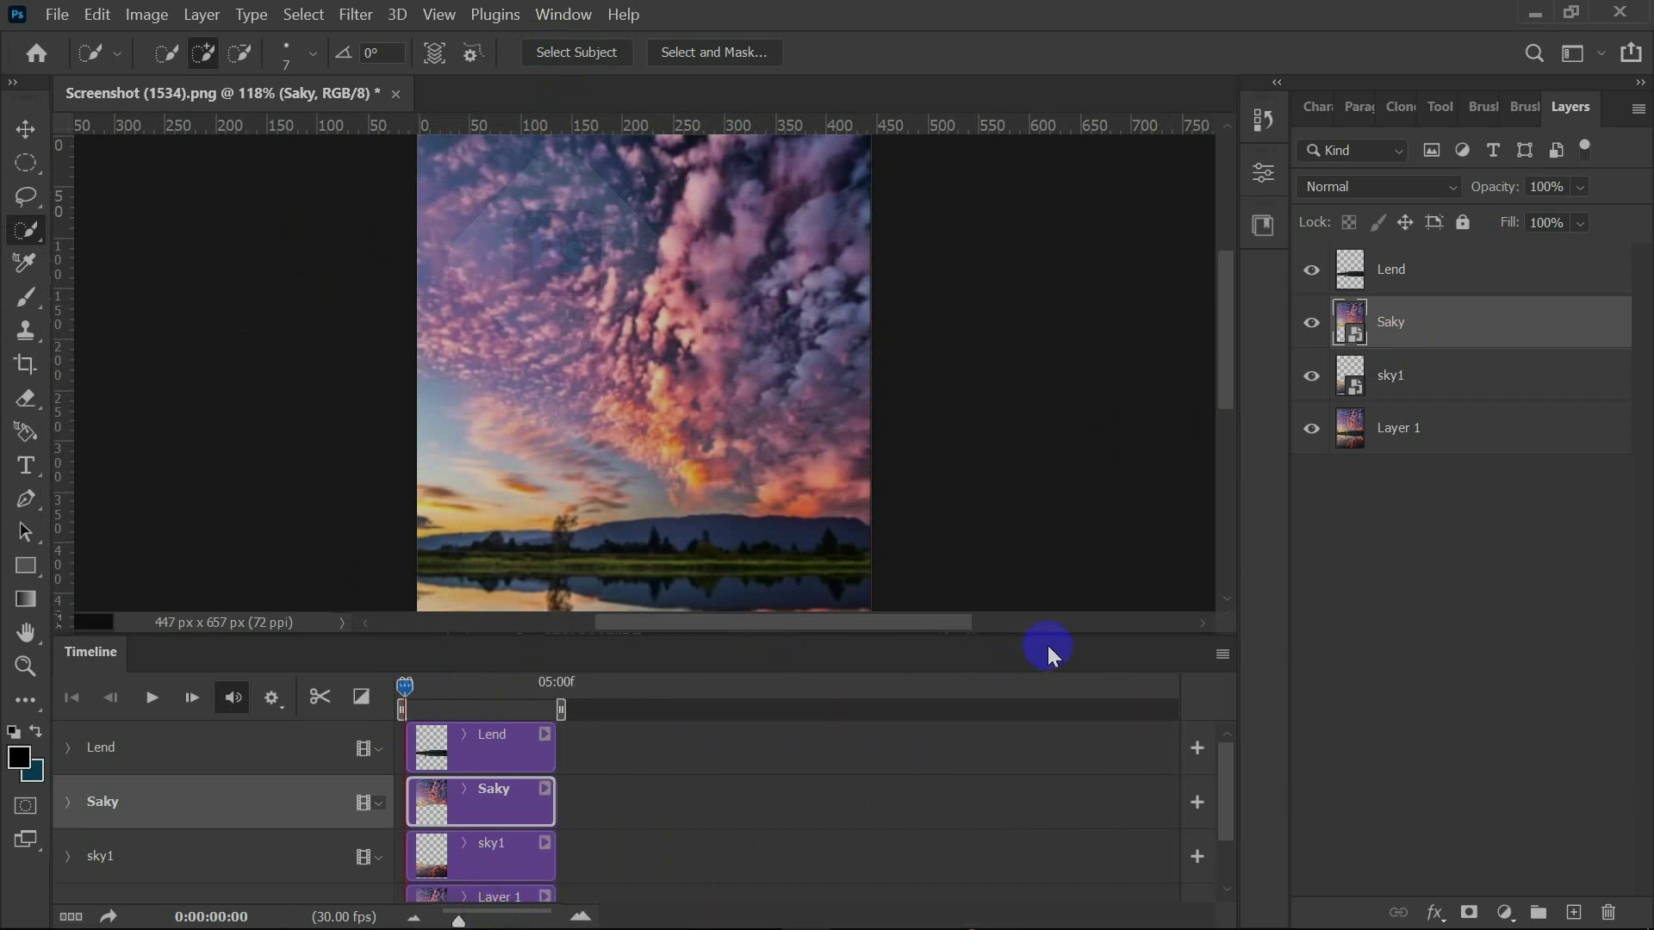
left_click(1024, 623)
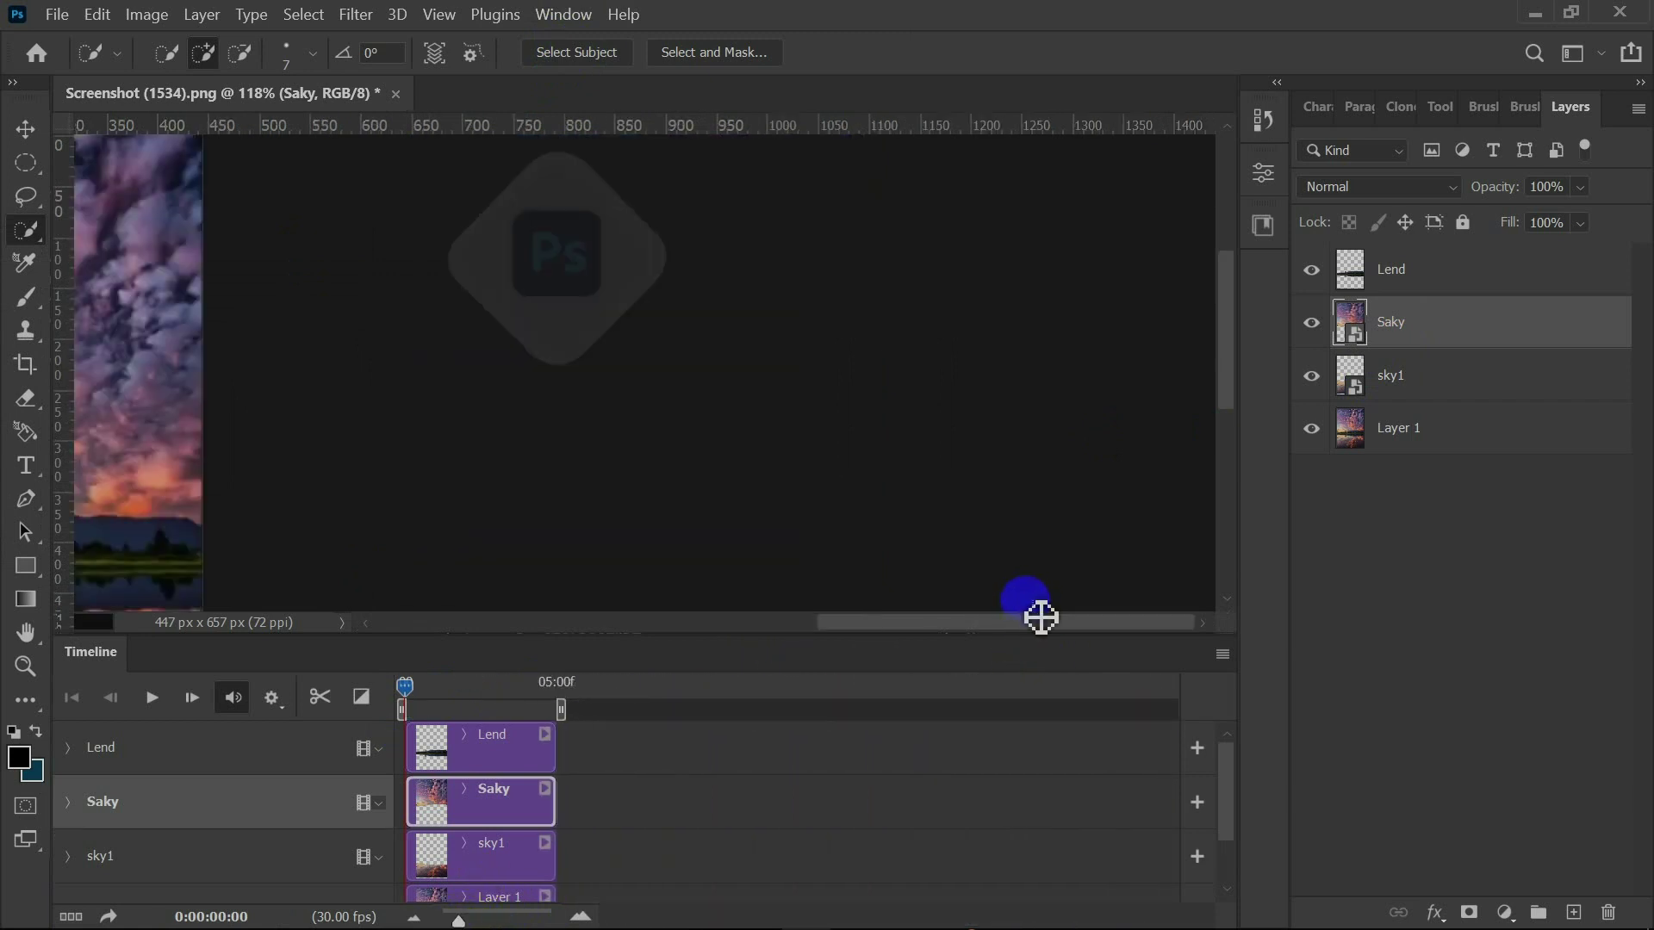
left_click_drag(1008, 625, 757, 627)
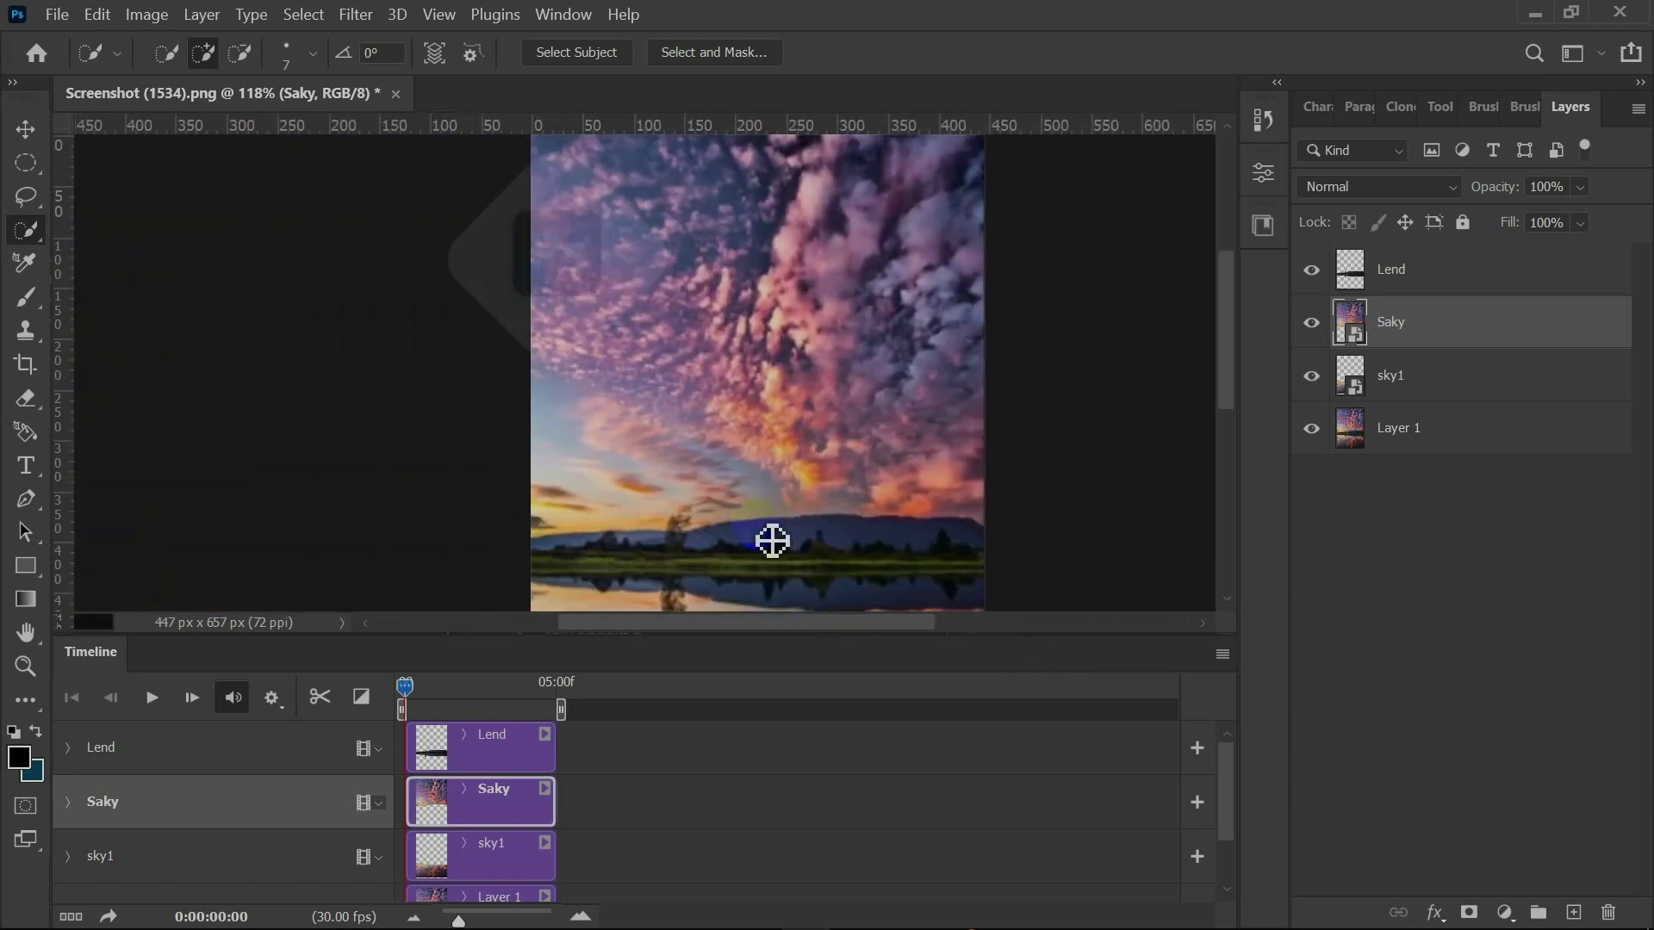
scroll(698, 360, "down", 4)
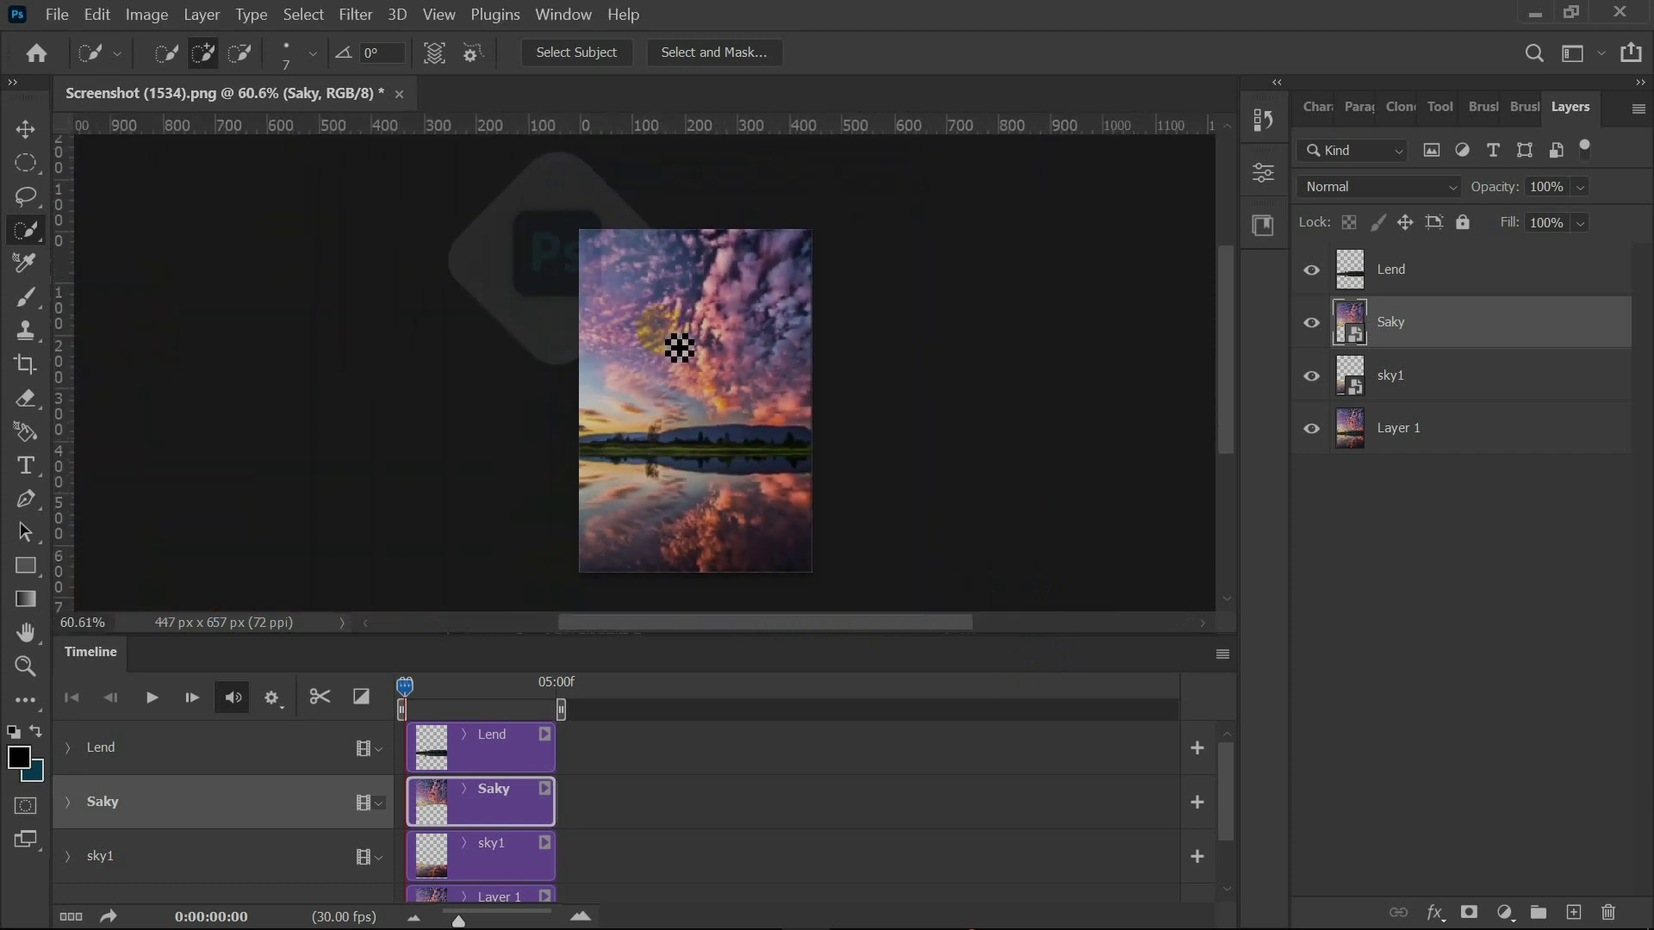
scroll(853, 401, "down", 2)
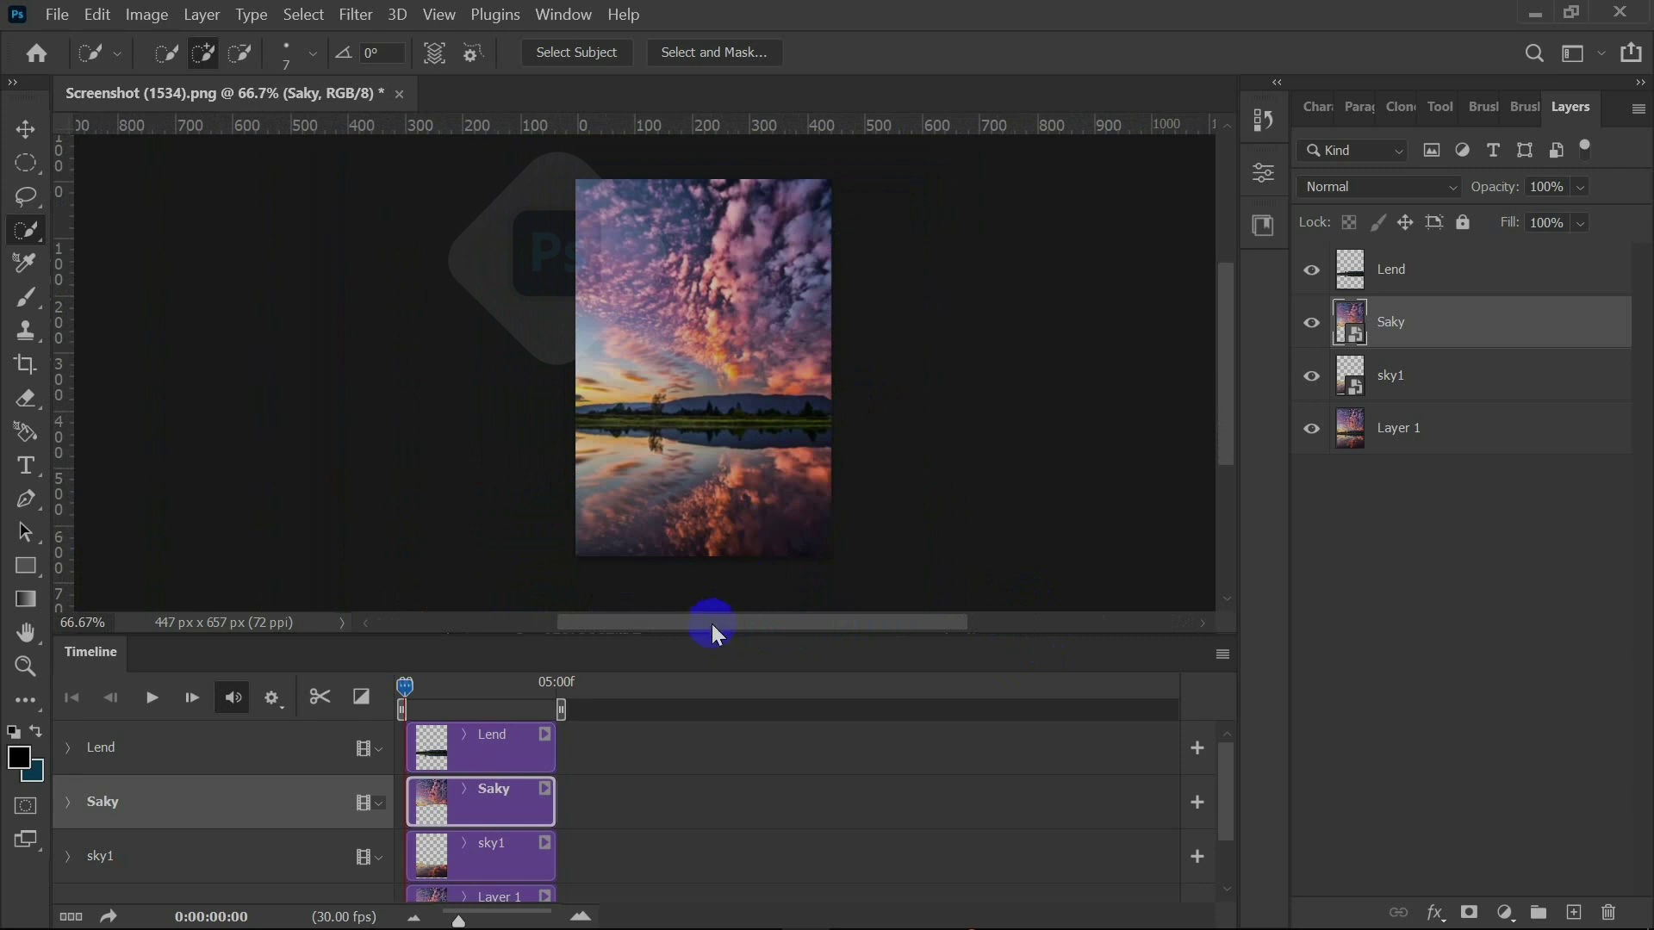
left_click_drag(717, 627, 751, 601)
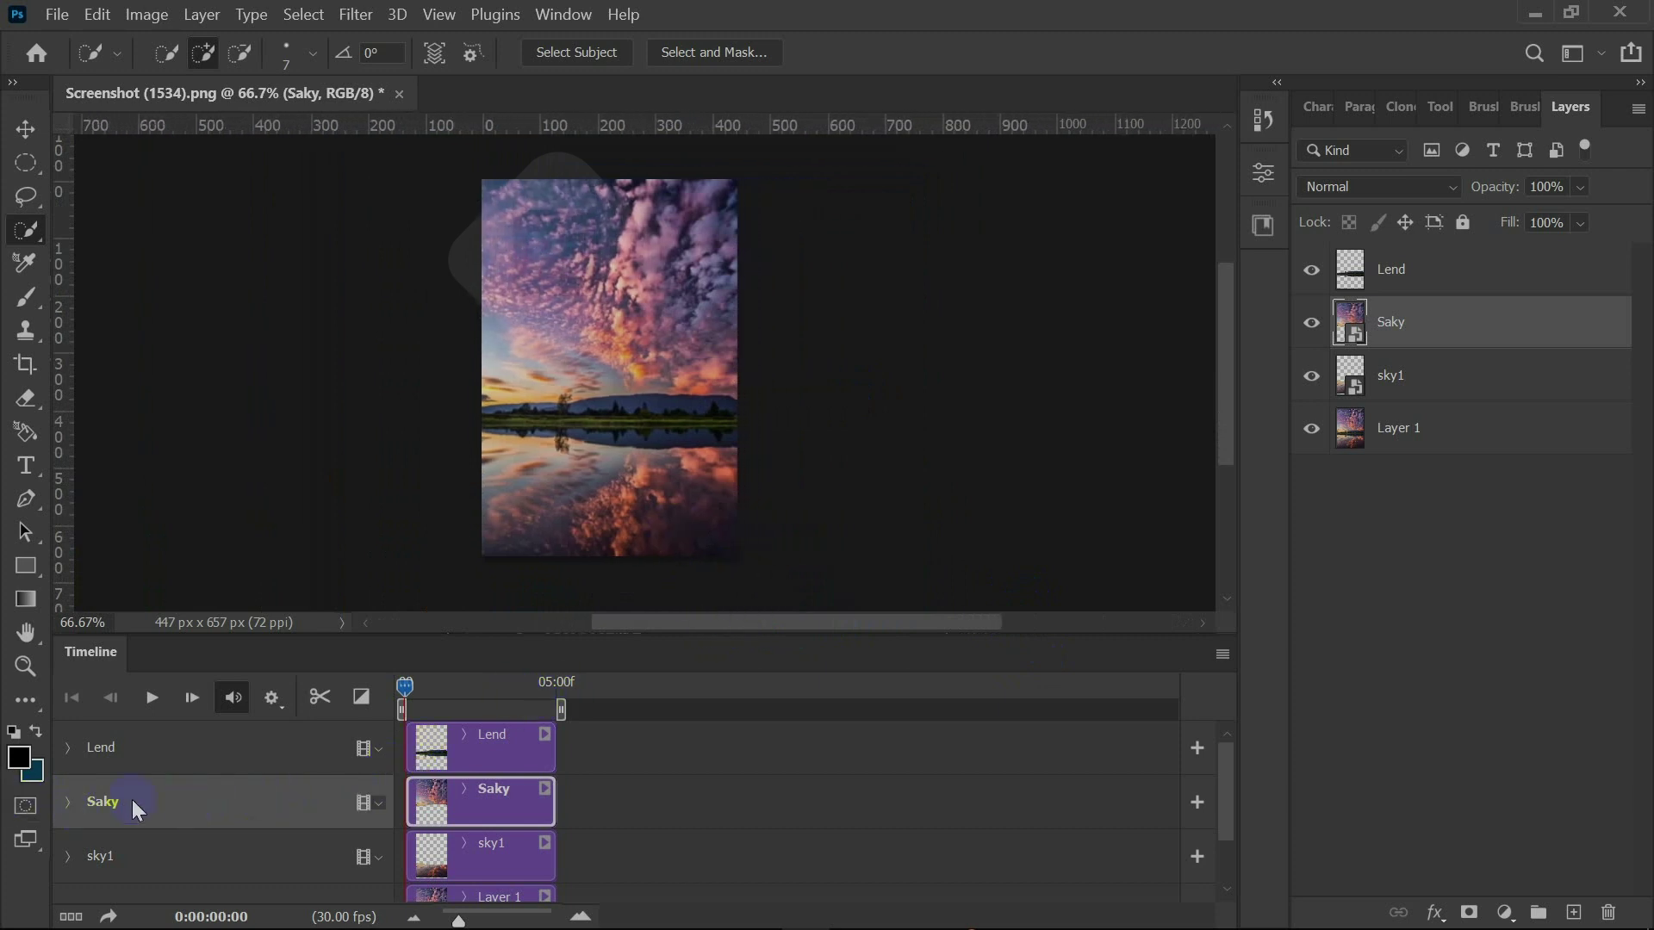
left_click(69, 803)
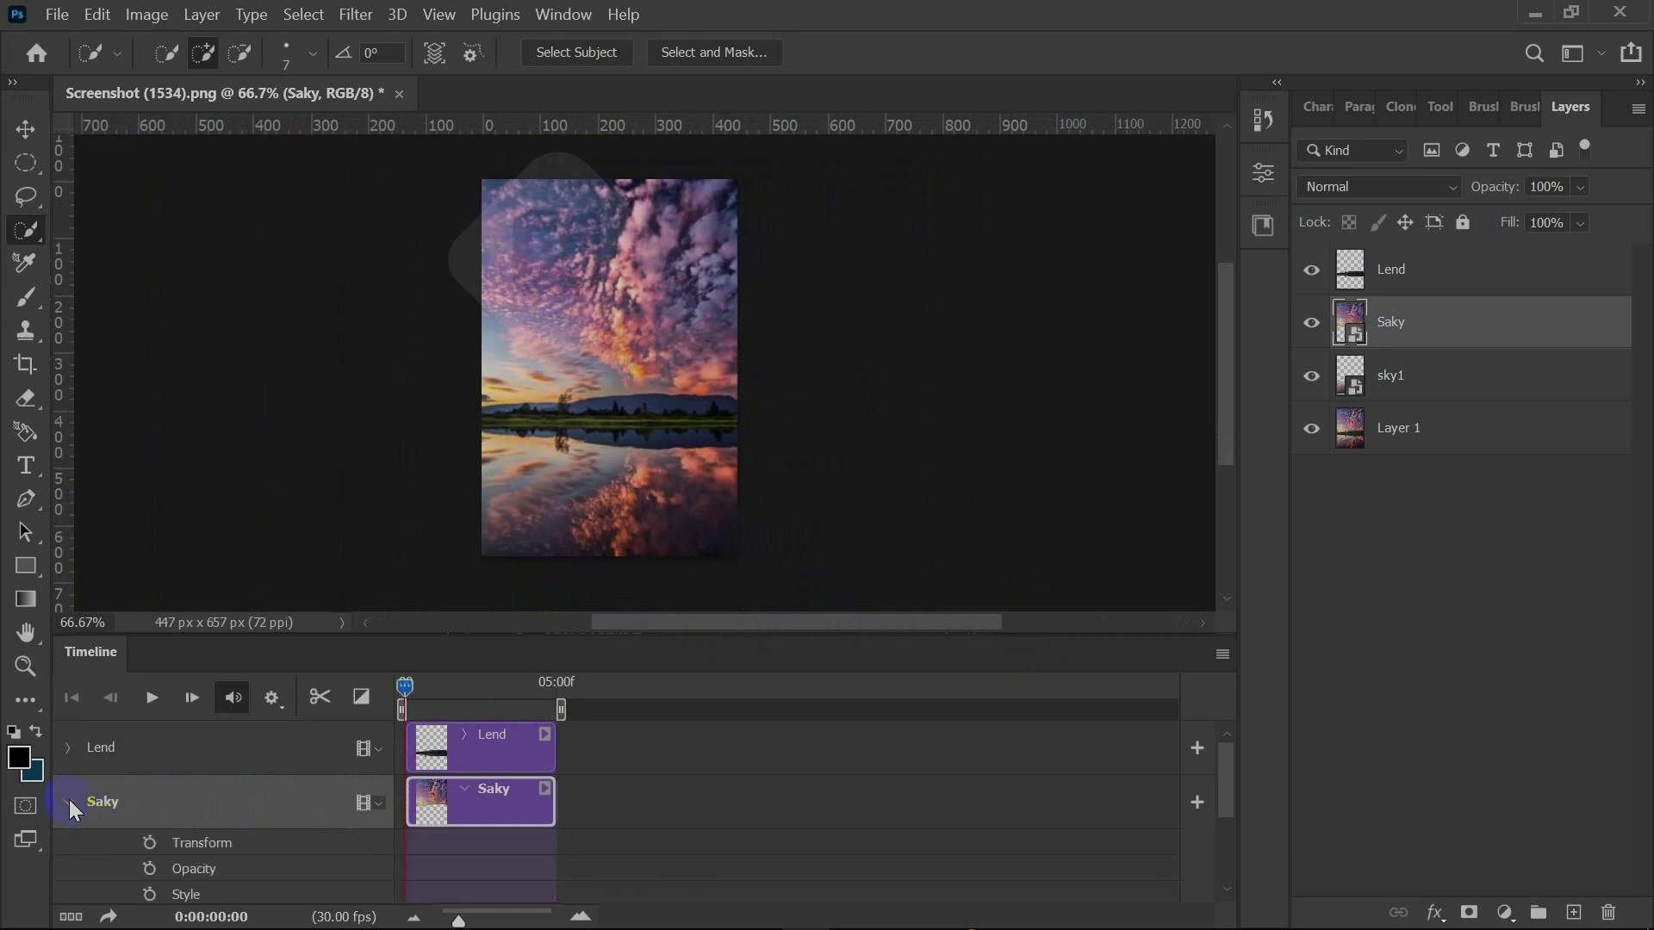
left_click(151, 842)
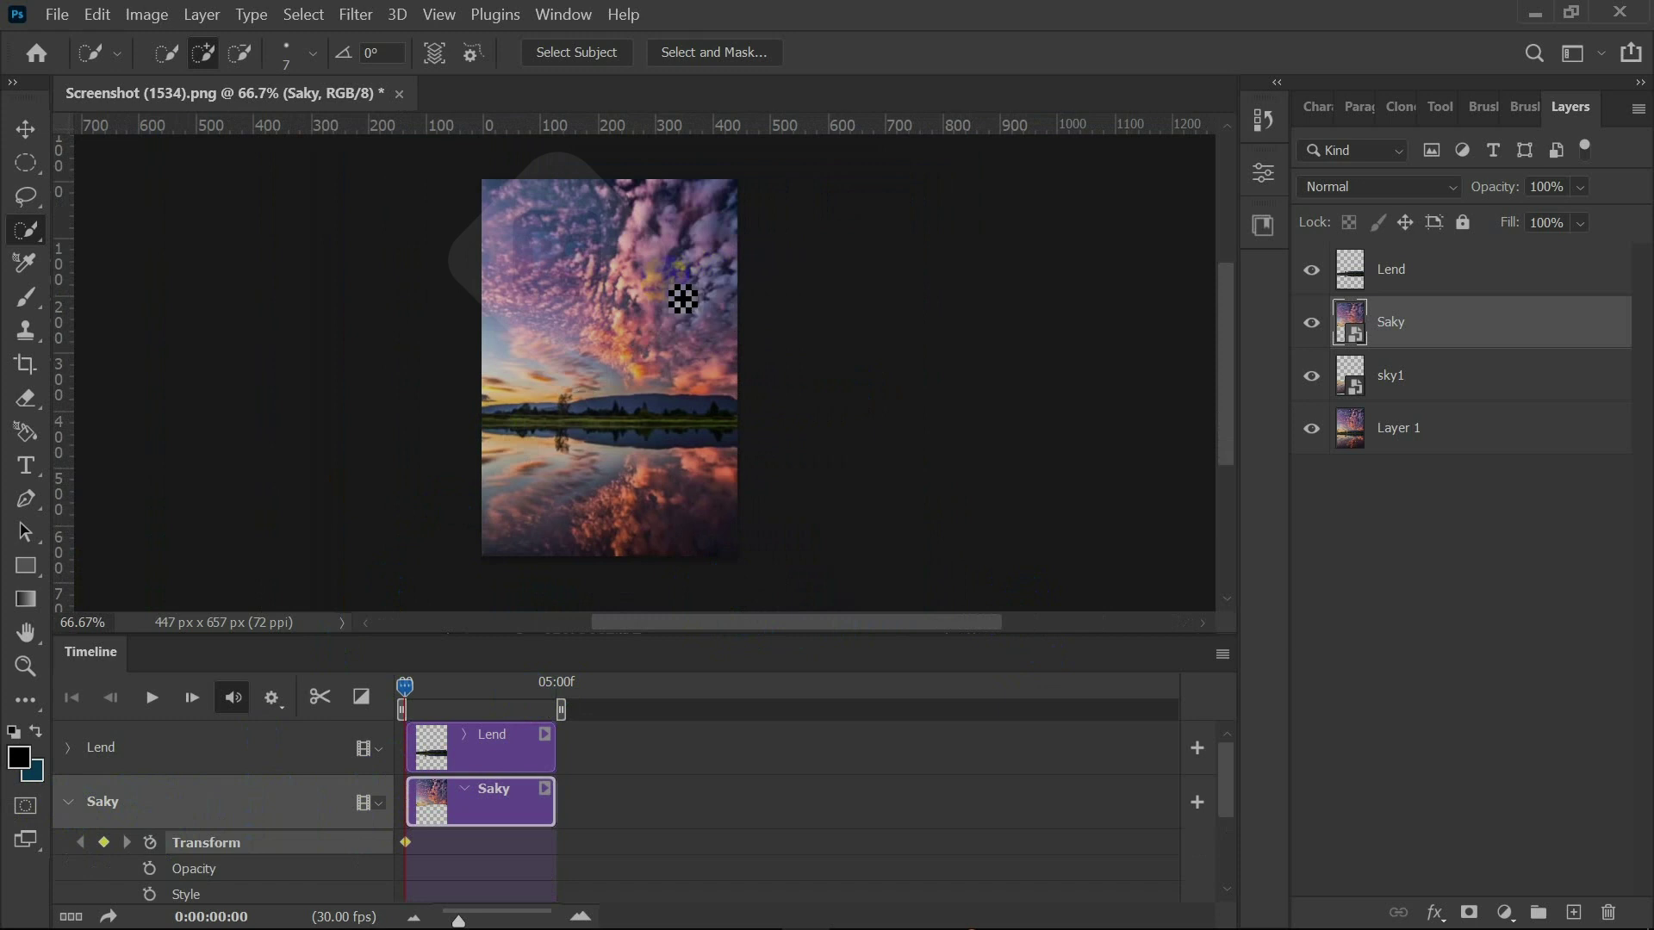
Step: Distort the Saky layer at the first keyframe by pulling its upper-right corner outward to about 134% width
key("ctrl+t")
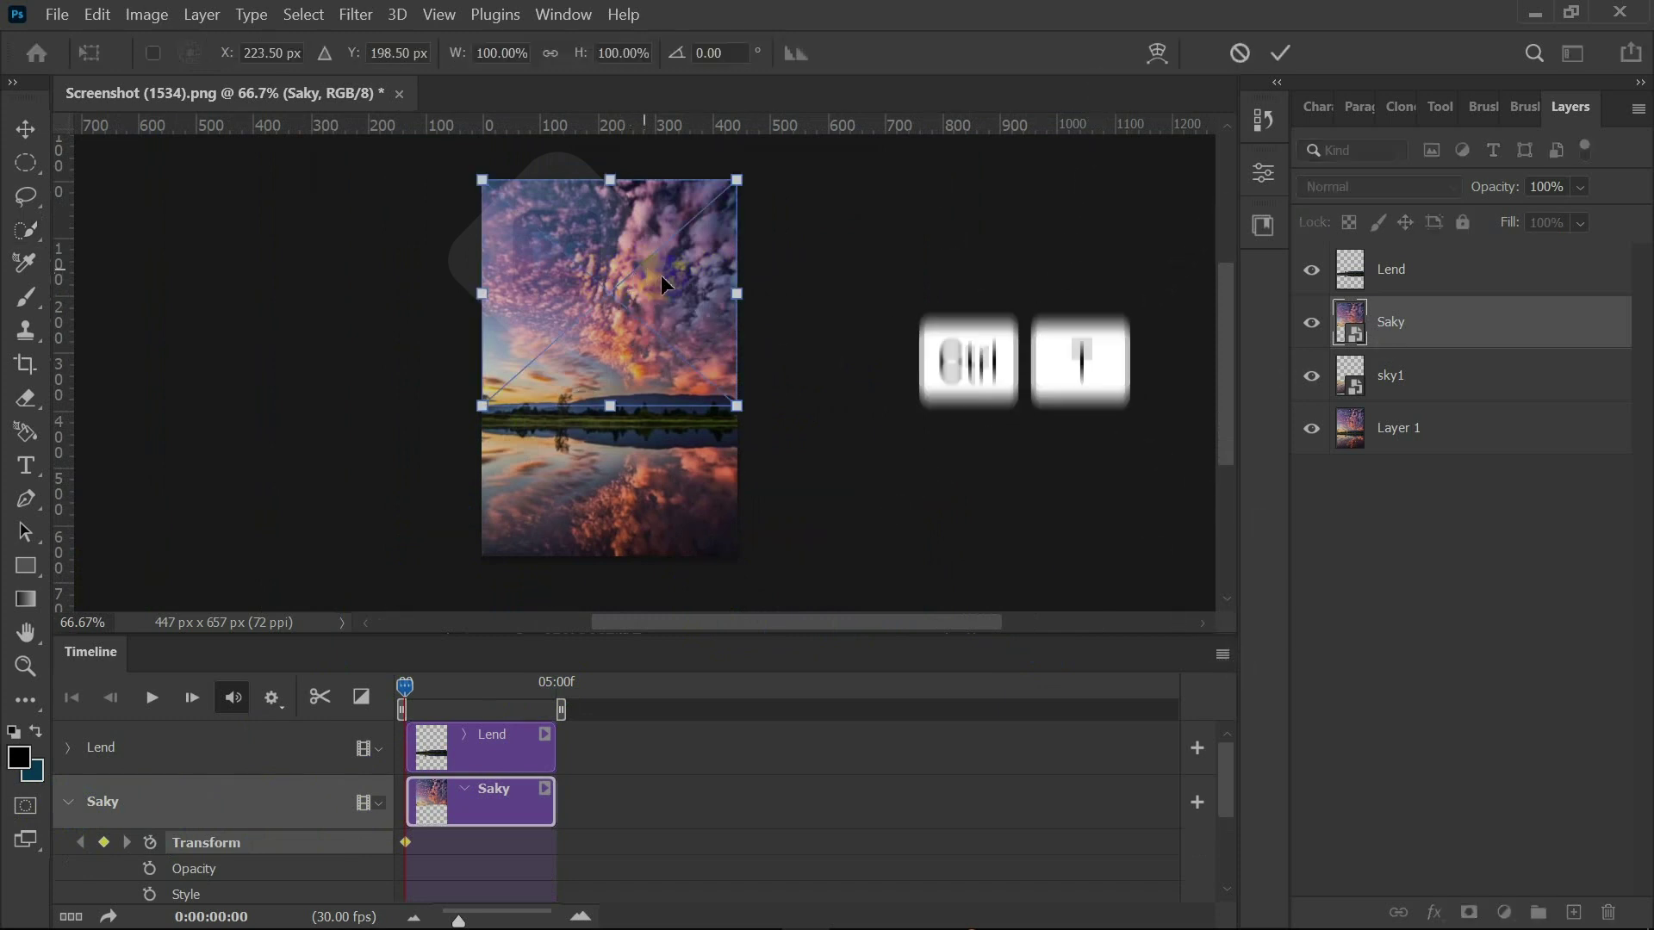
left_click_drag(736, 179, 824, 176)
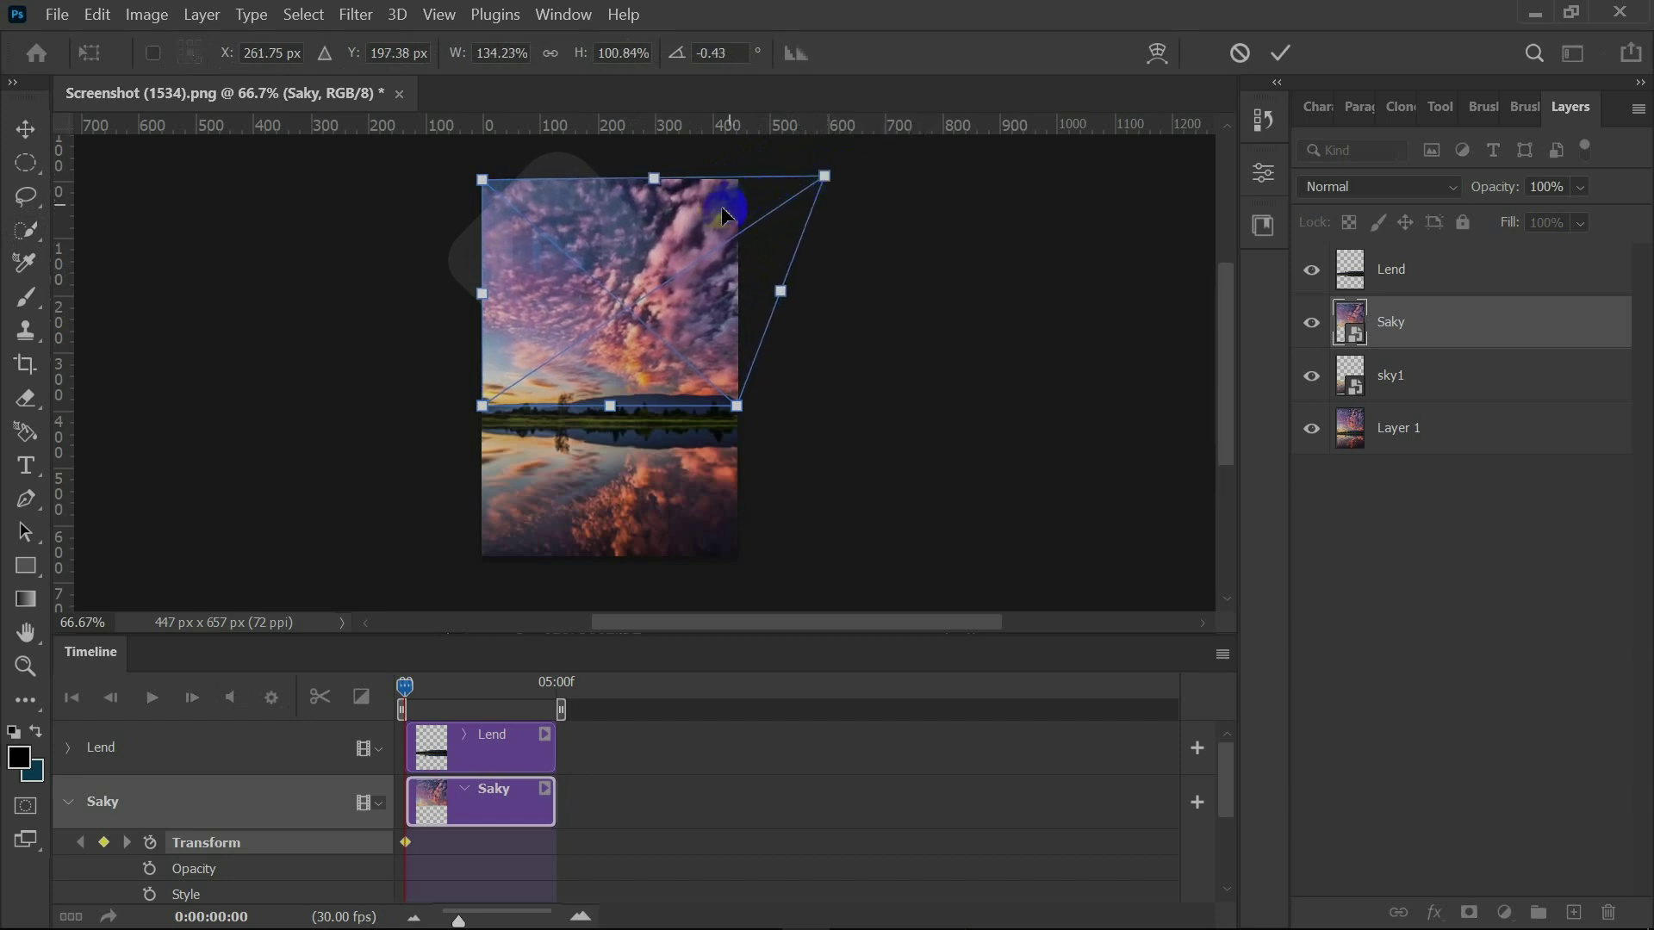
left_click(1283, 55)
key("w")
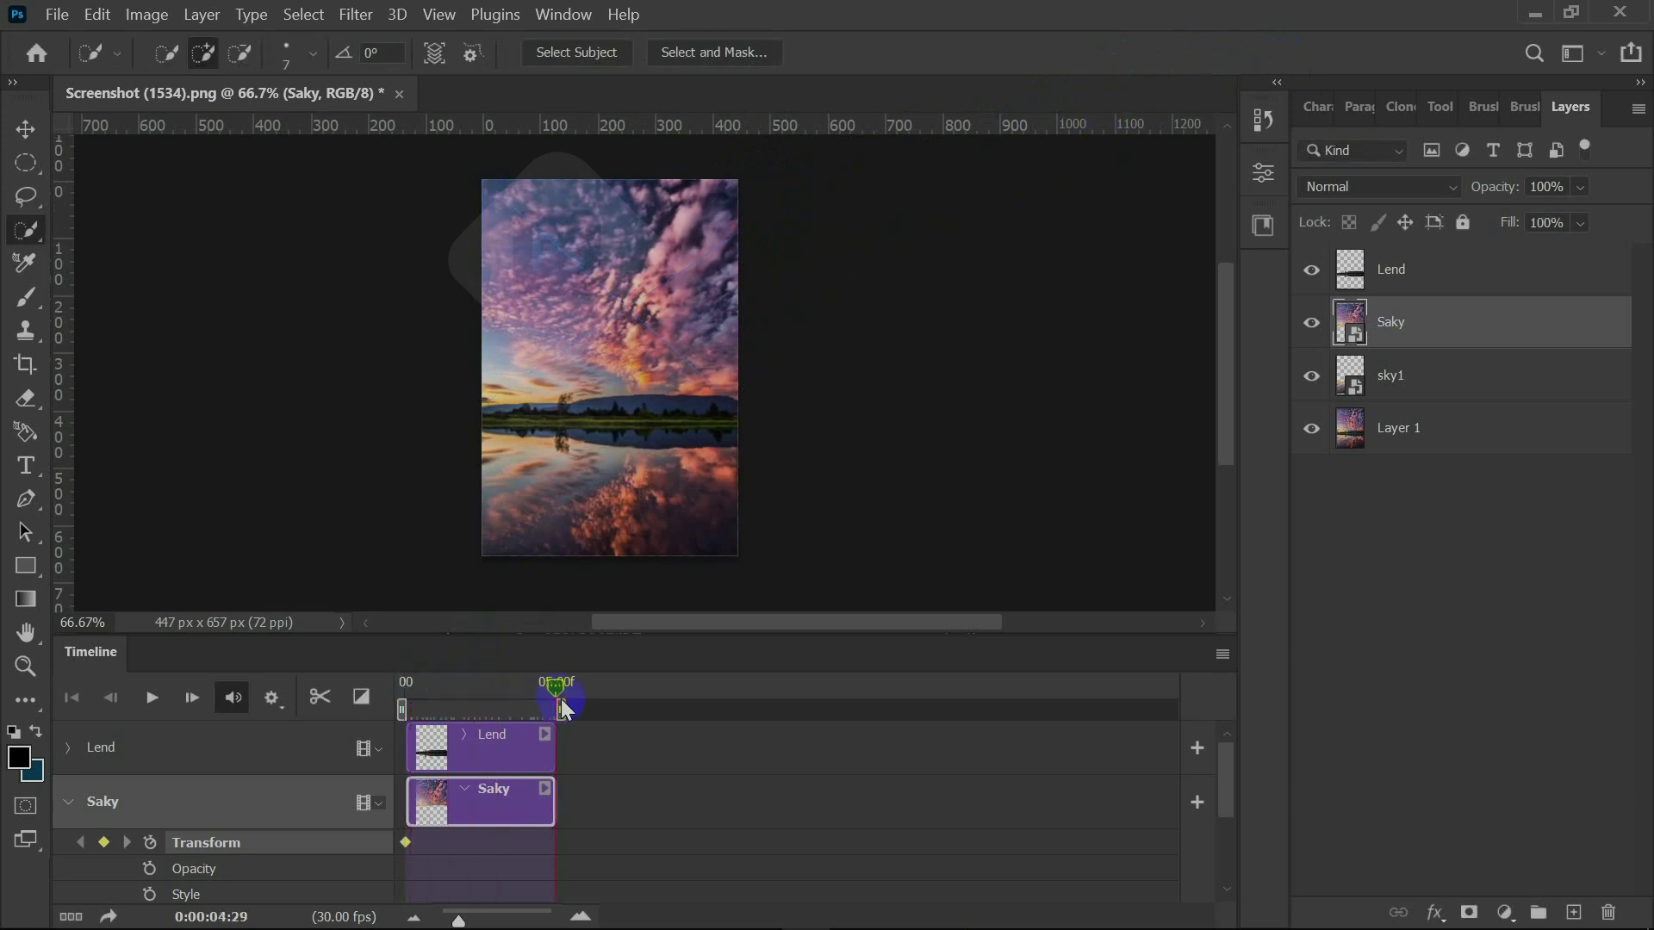
Step: At 0:00:04:29, move Saky's upper-right corner back to the image edge and pull its upper-left corner outward to about 133% width
key("ctrl+t")
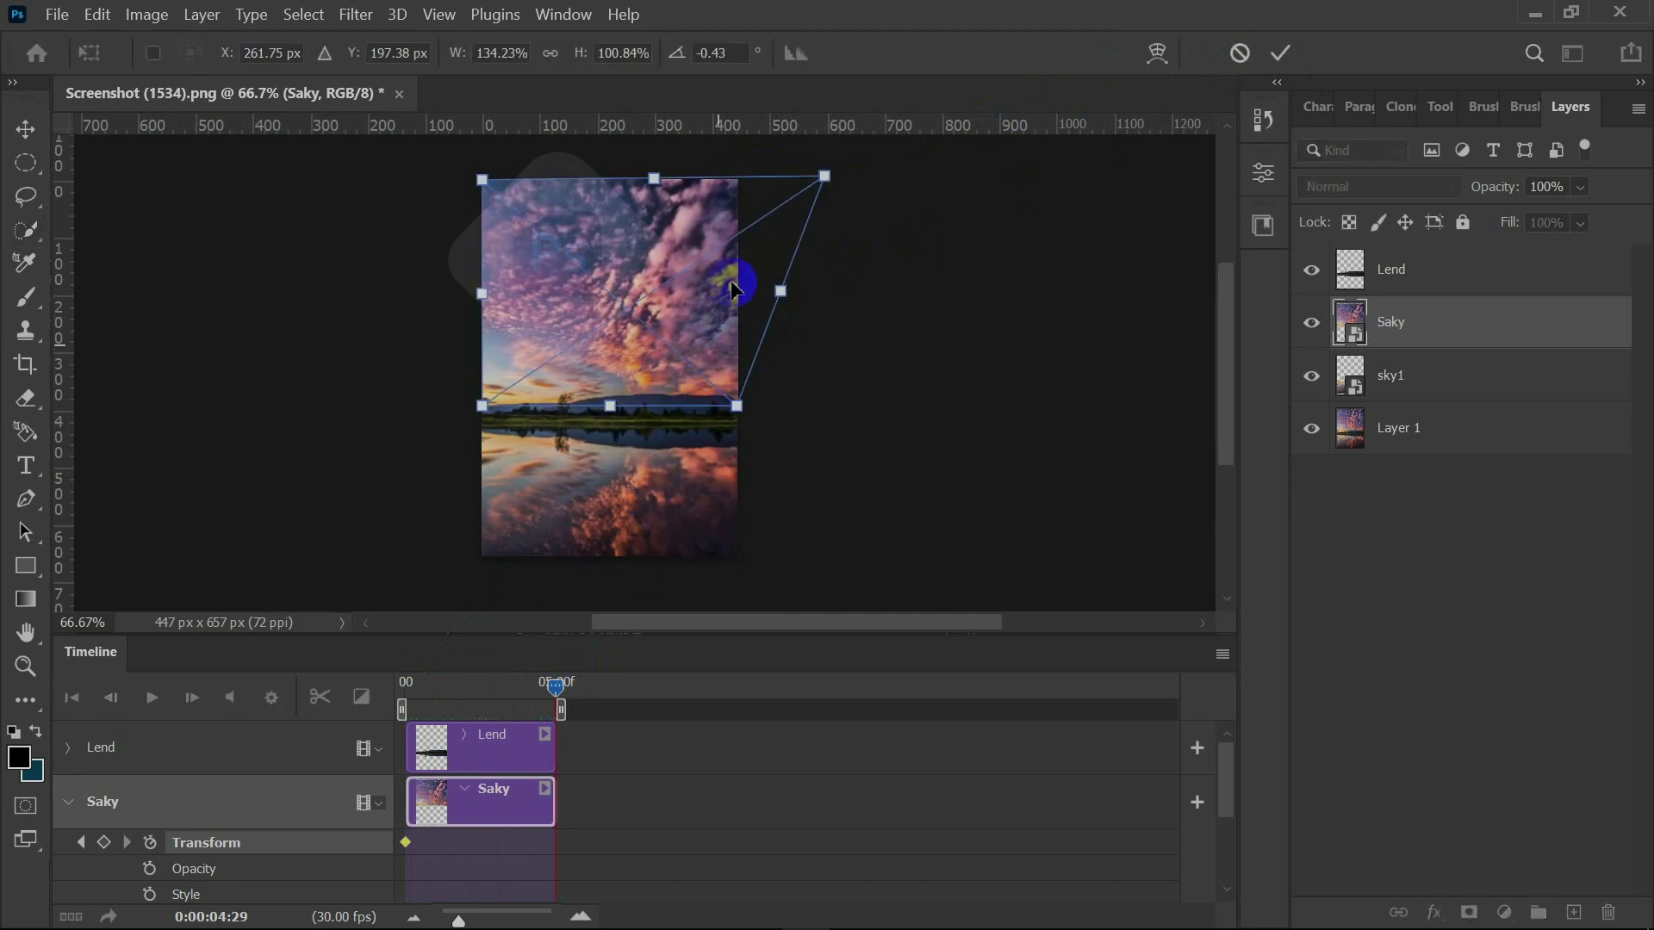
left_click_drag(823, 178, 740, 181)
left_click_drag(482, 179, 385, 180)
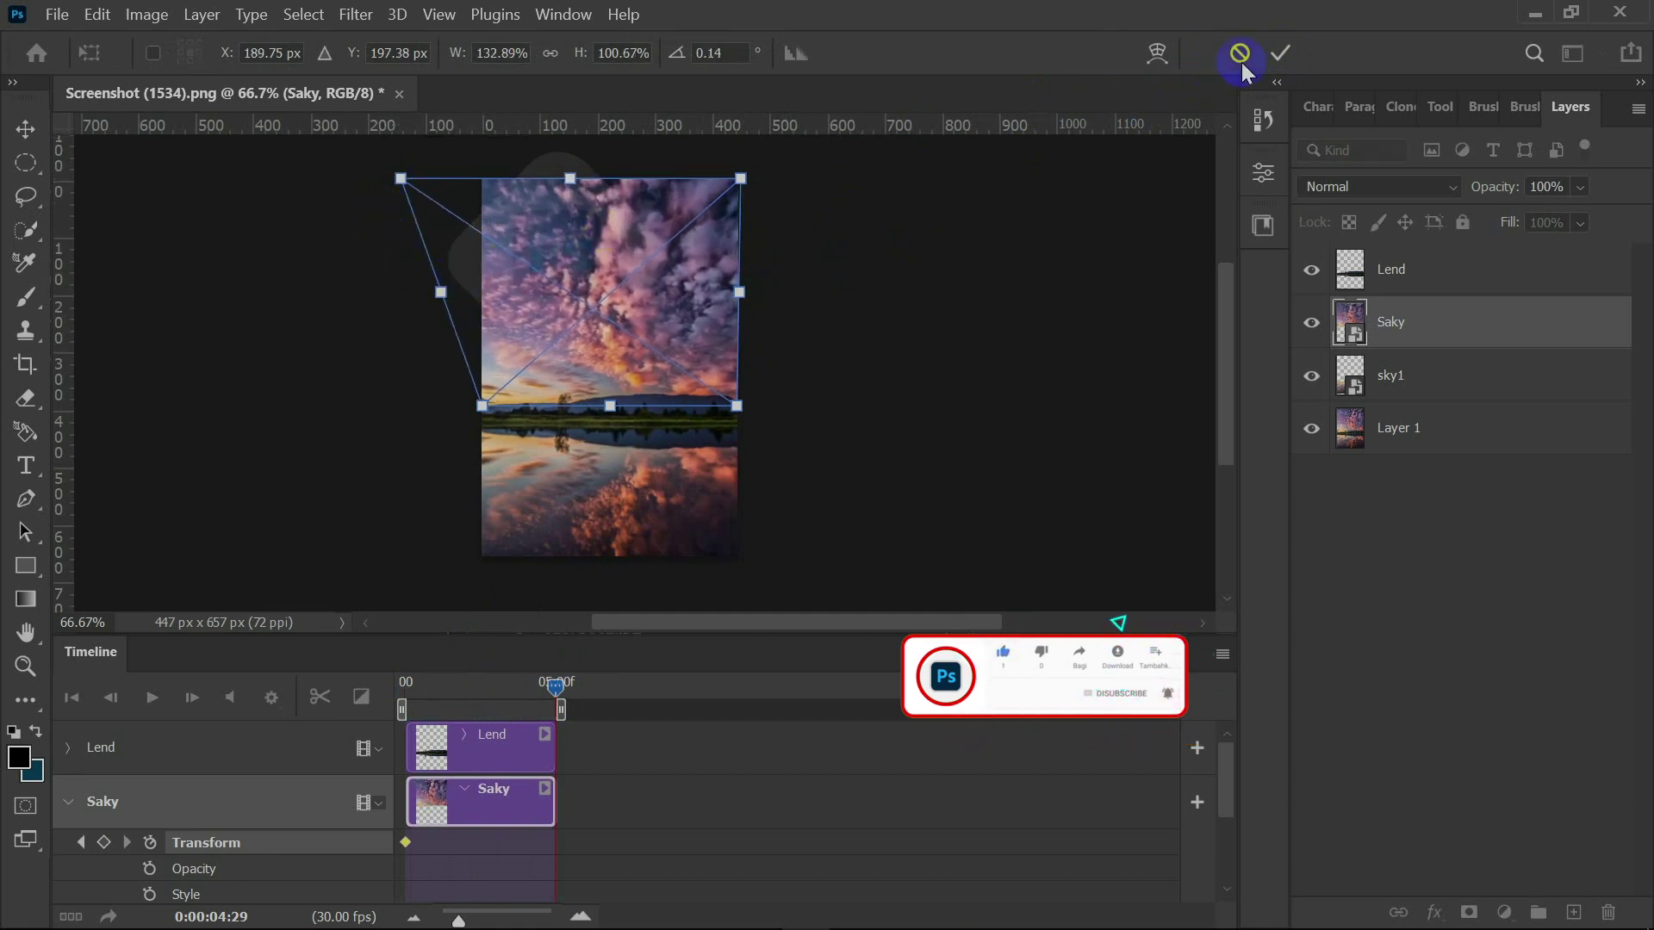
left_click(1280, 54)
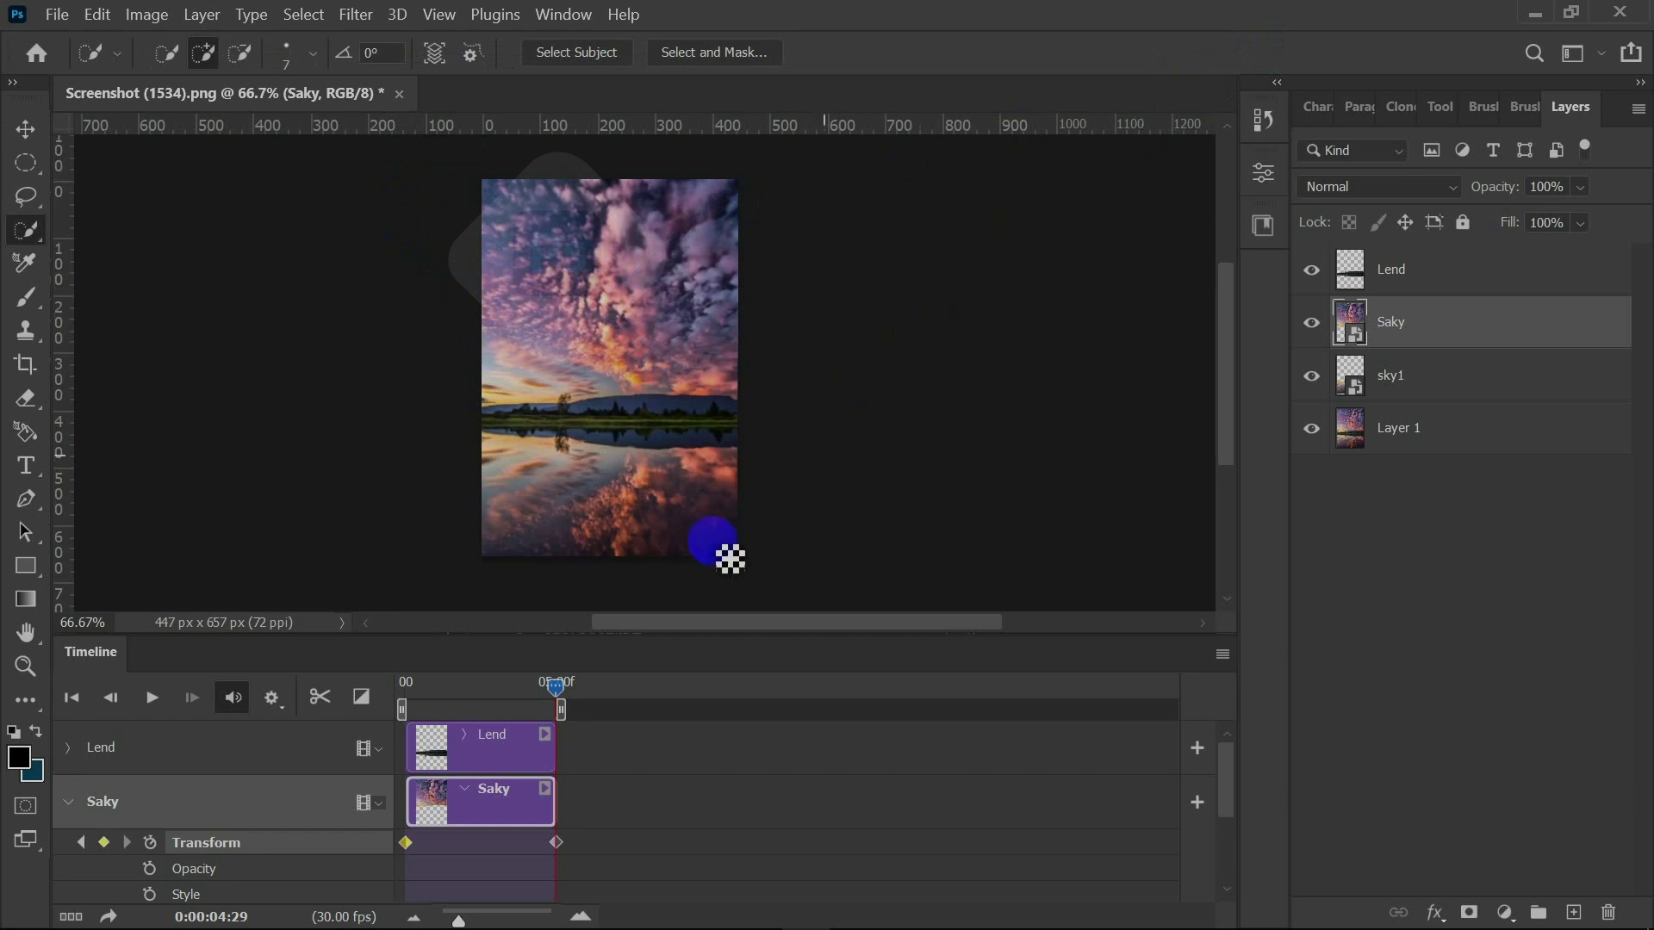
Step: Enable Transform keyframing for the sky1 layer, setting a first keyframe at the start of the timeline
left_click(72, 802)
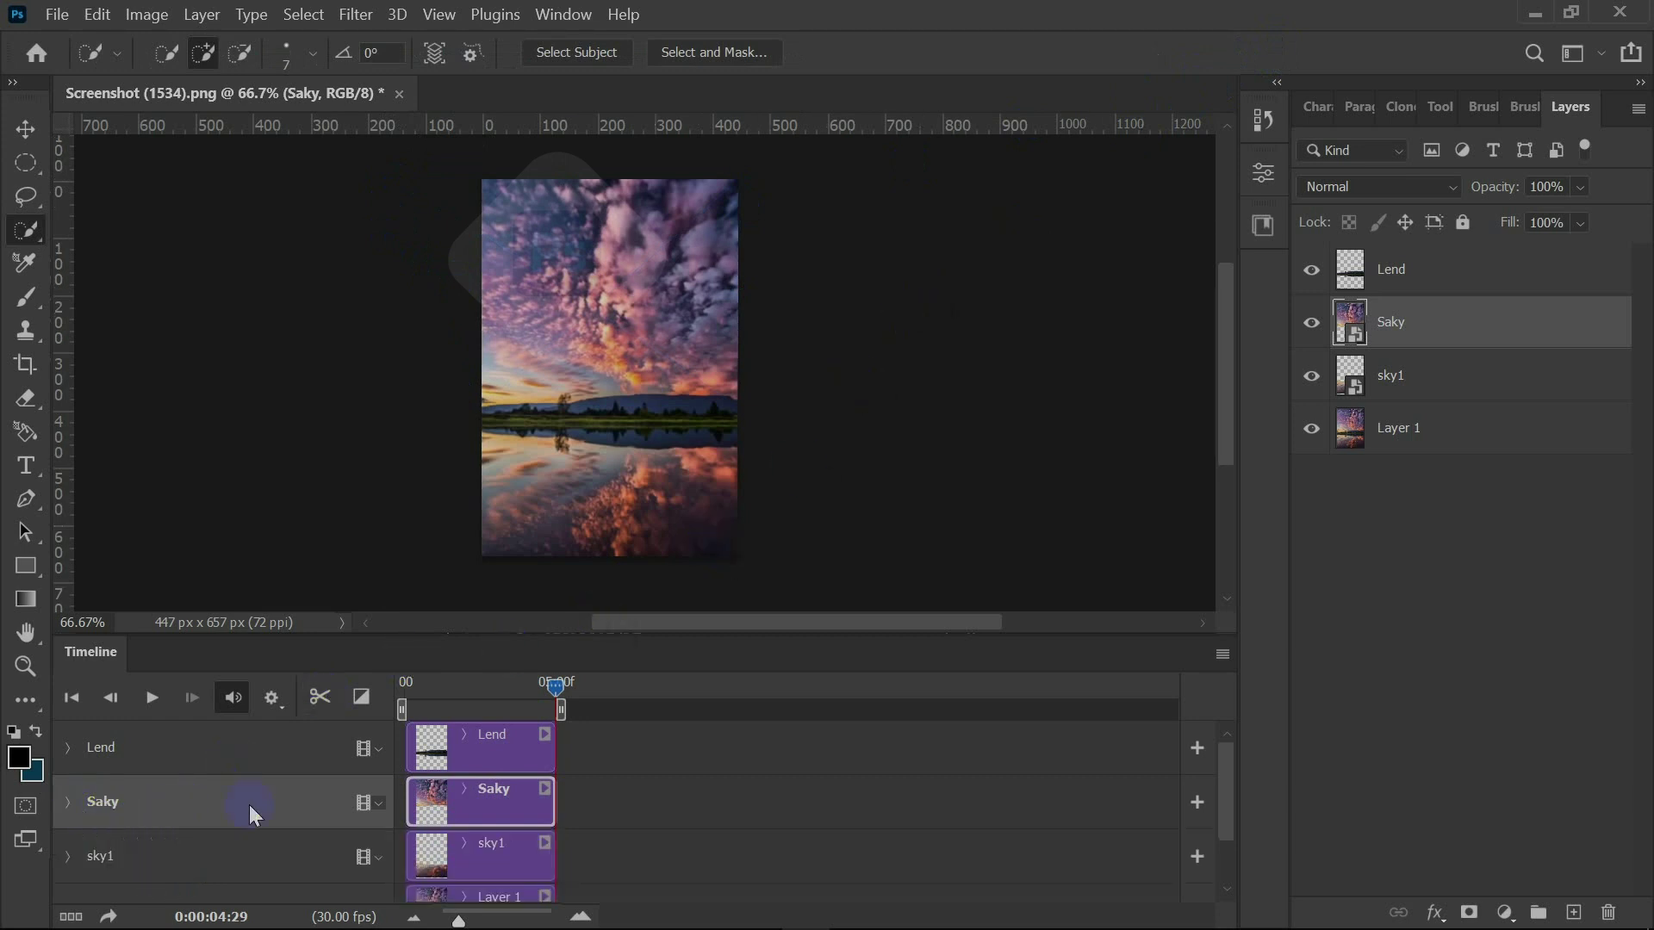
left_click(481, 861)
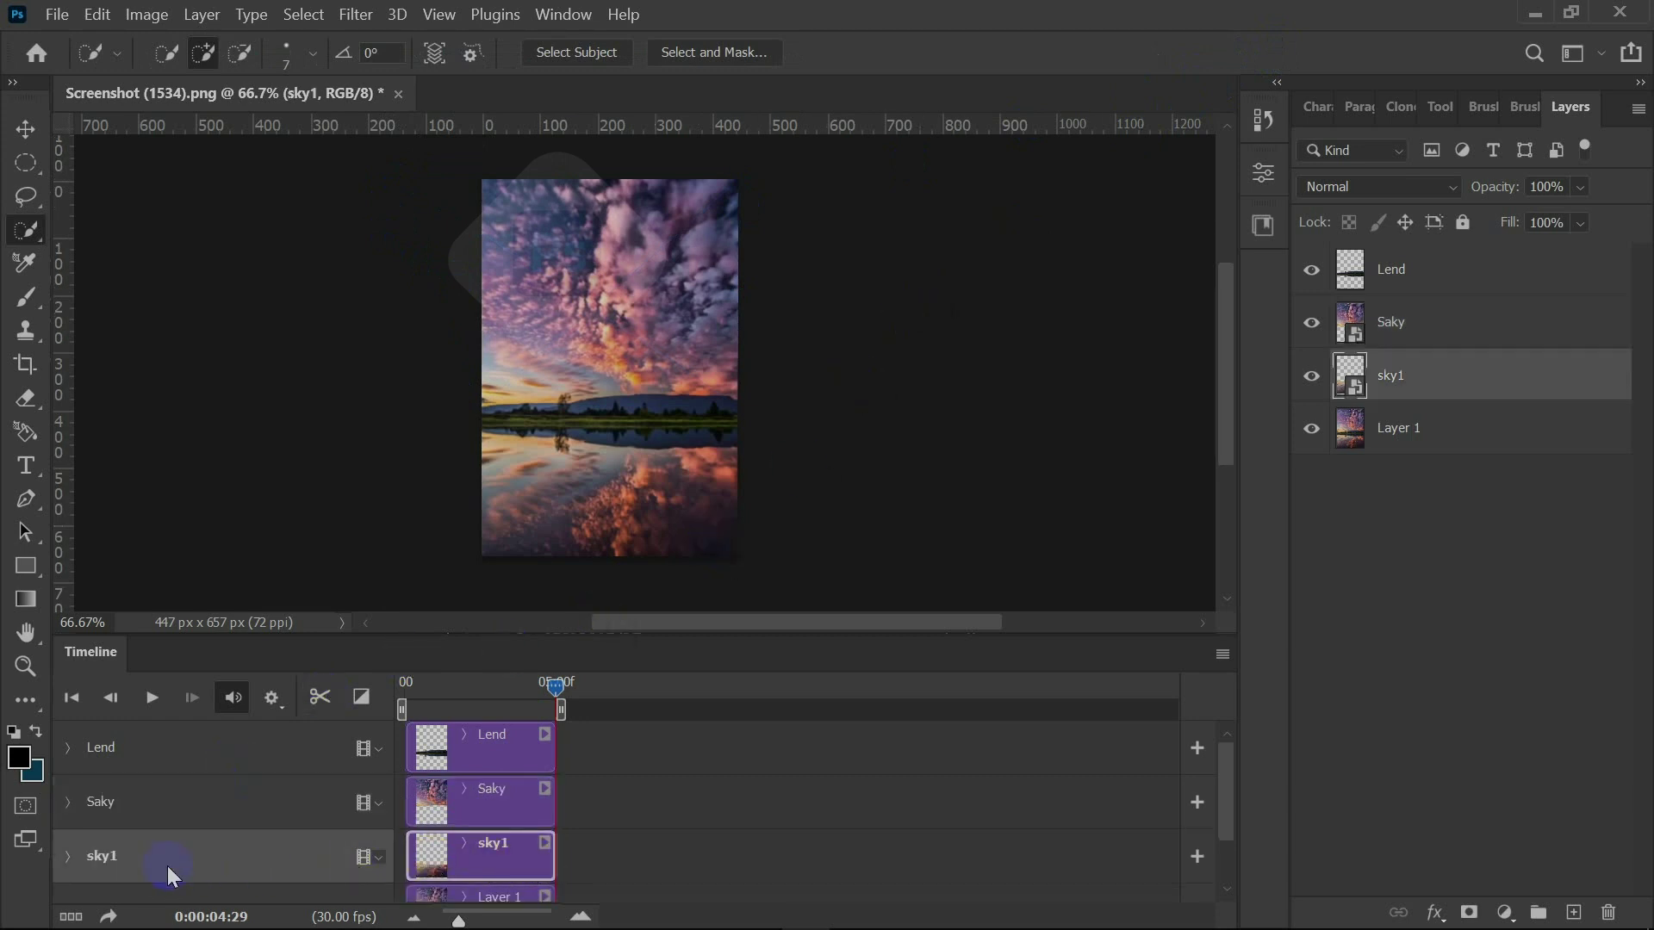
left_click(69, 856)
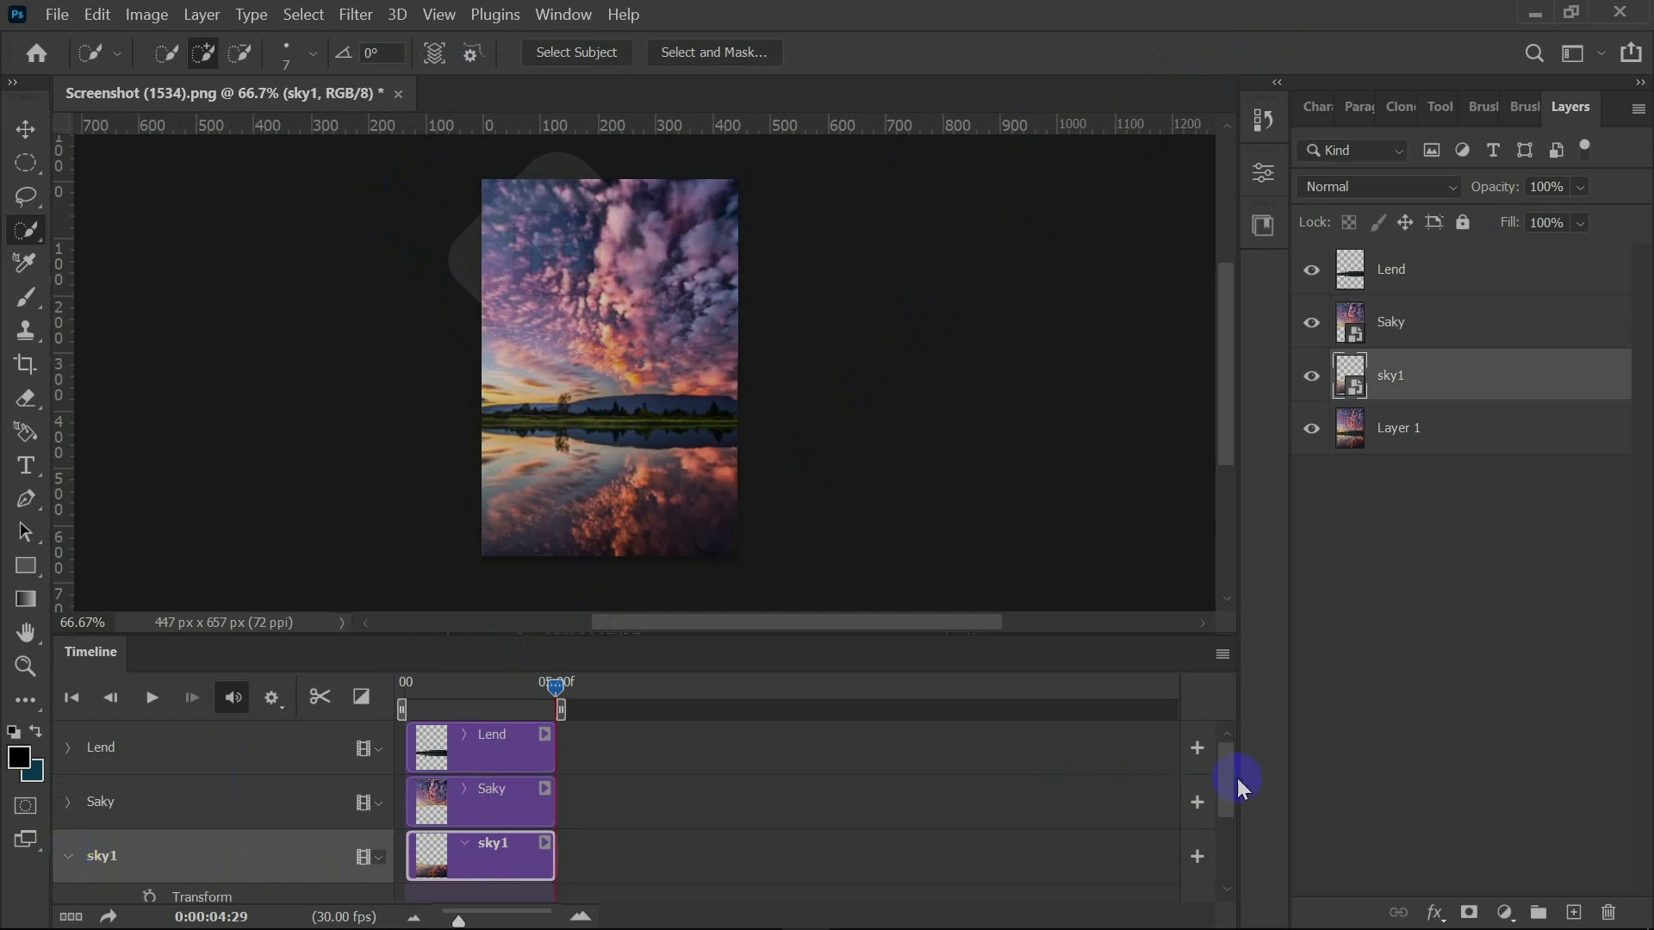
left_click_drag(1227, 778, 1226, 827)
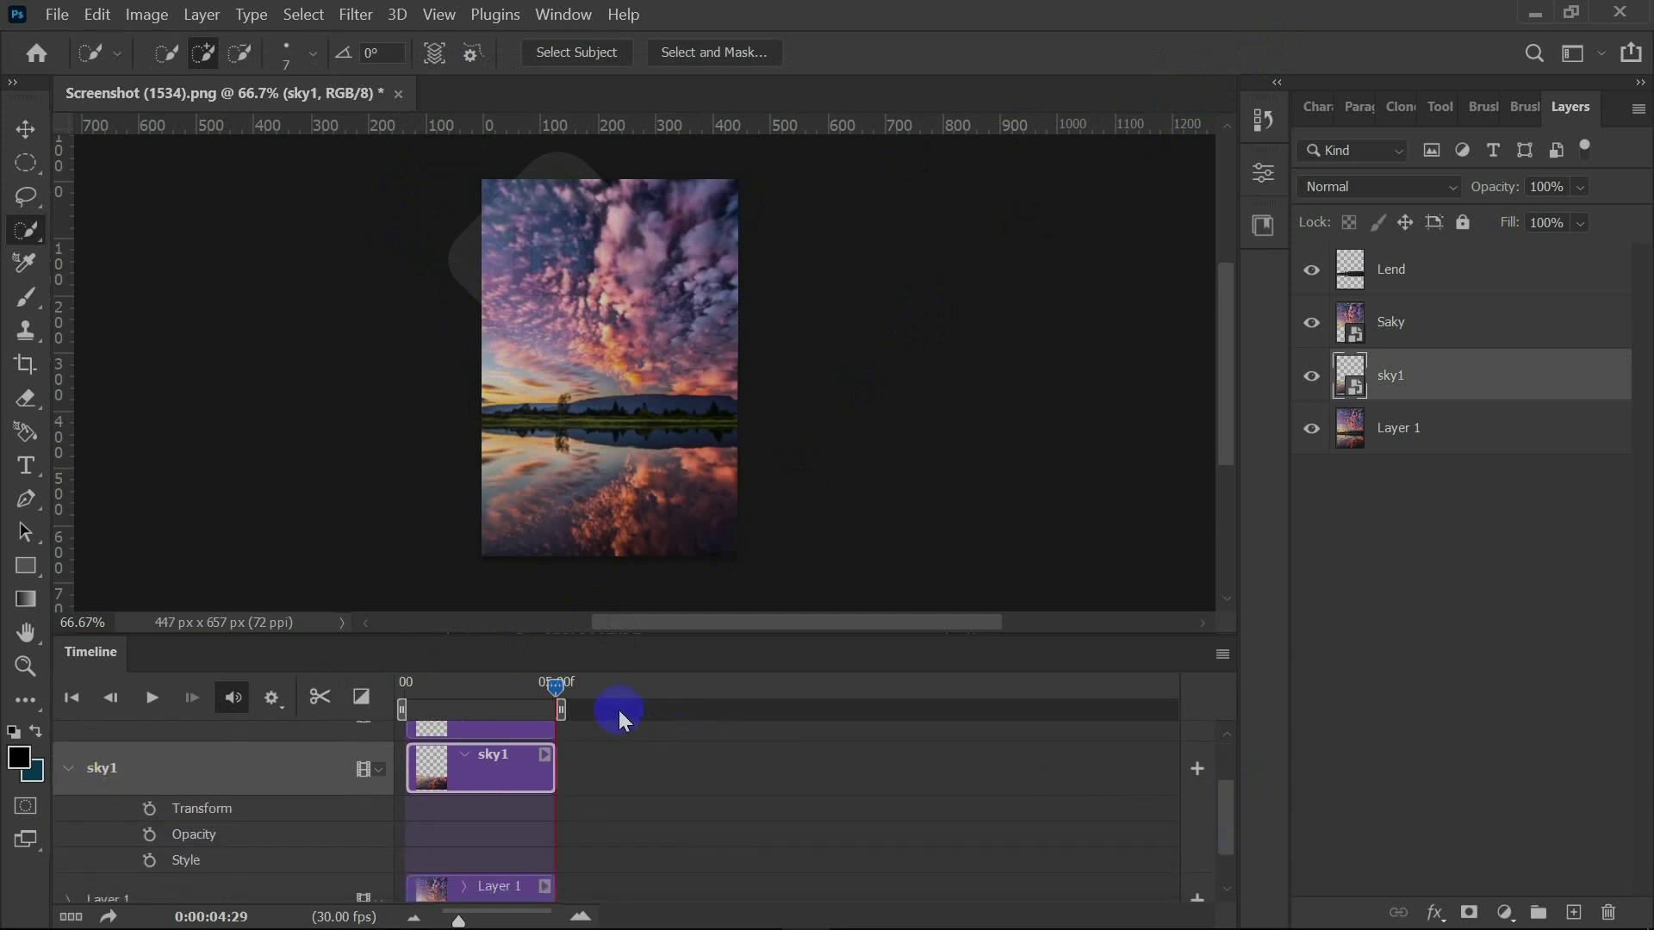
left_click_drag(558, 693, 405, 694)
left_click(361, 698)
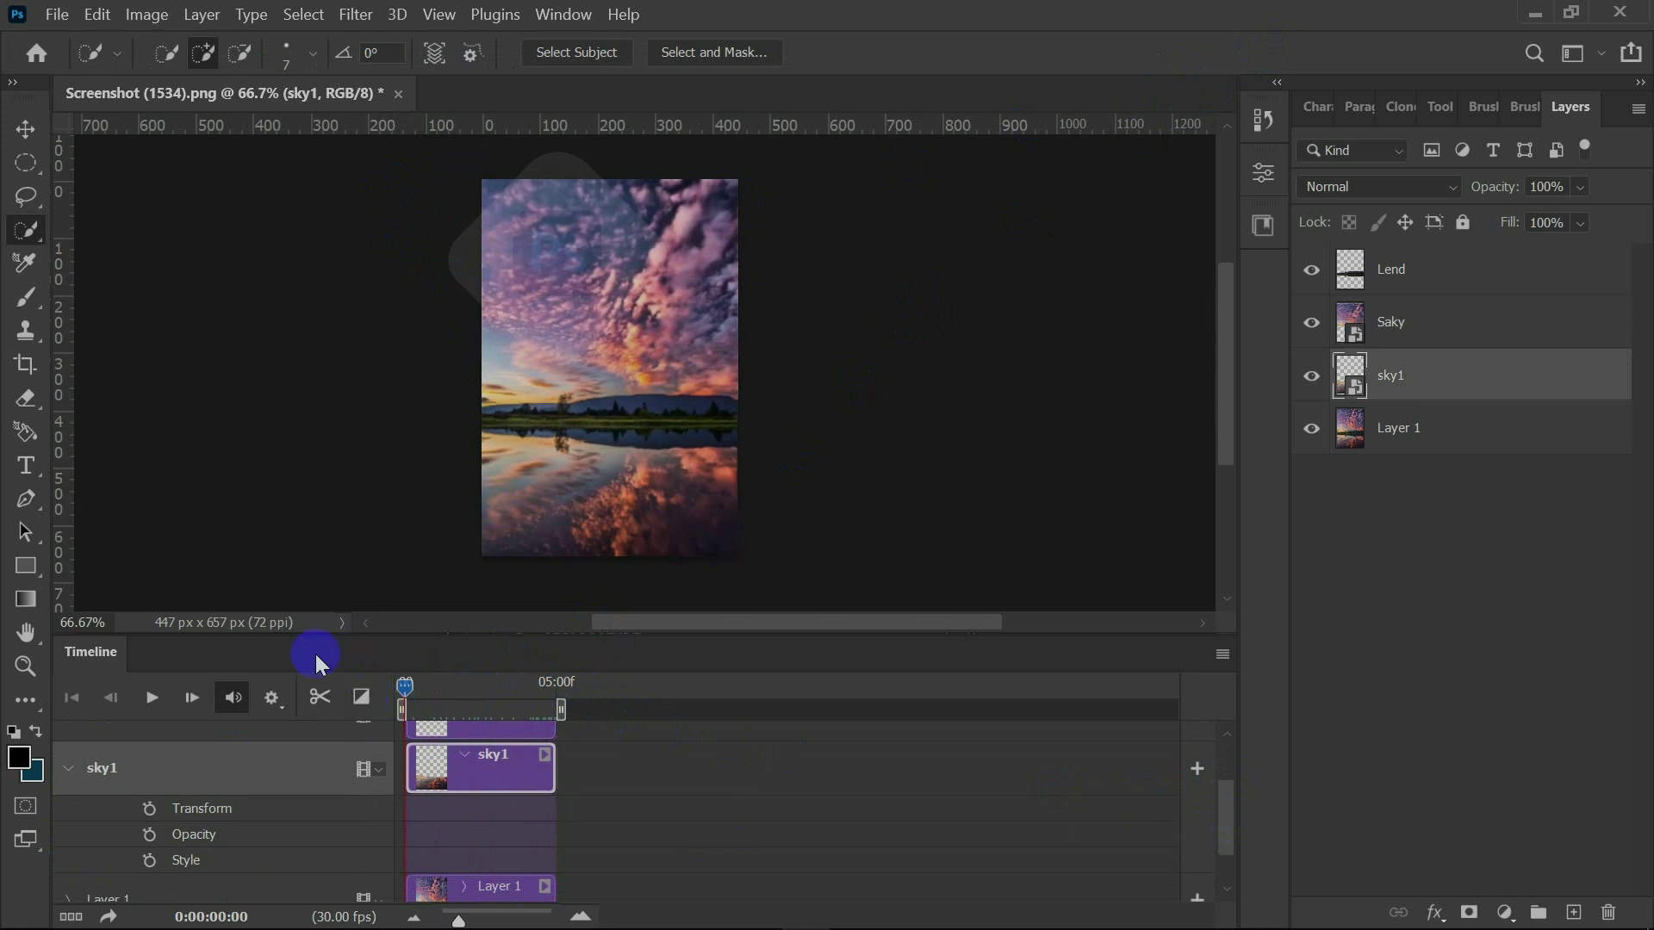
left_click(155, 809)
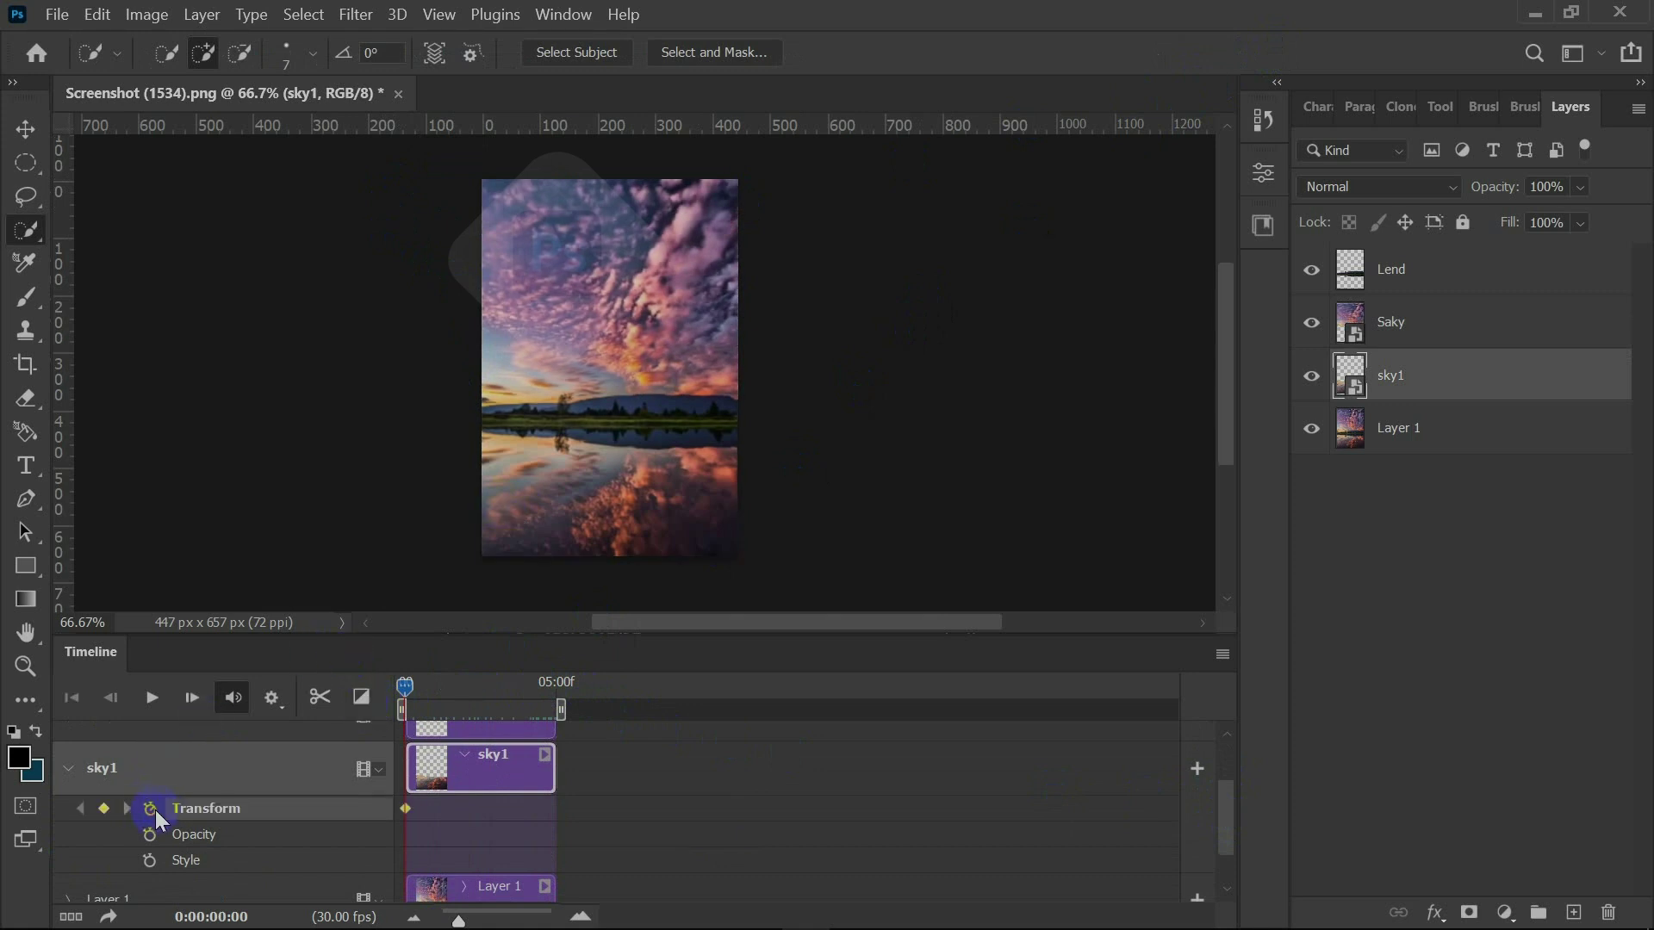
Step: Distort the sky1 layer at the first keyframe by pulling its lower-right corner outward to about 127% width
key("ctrl+t")
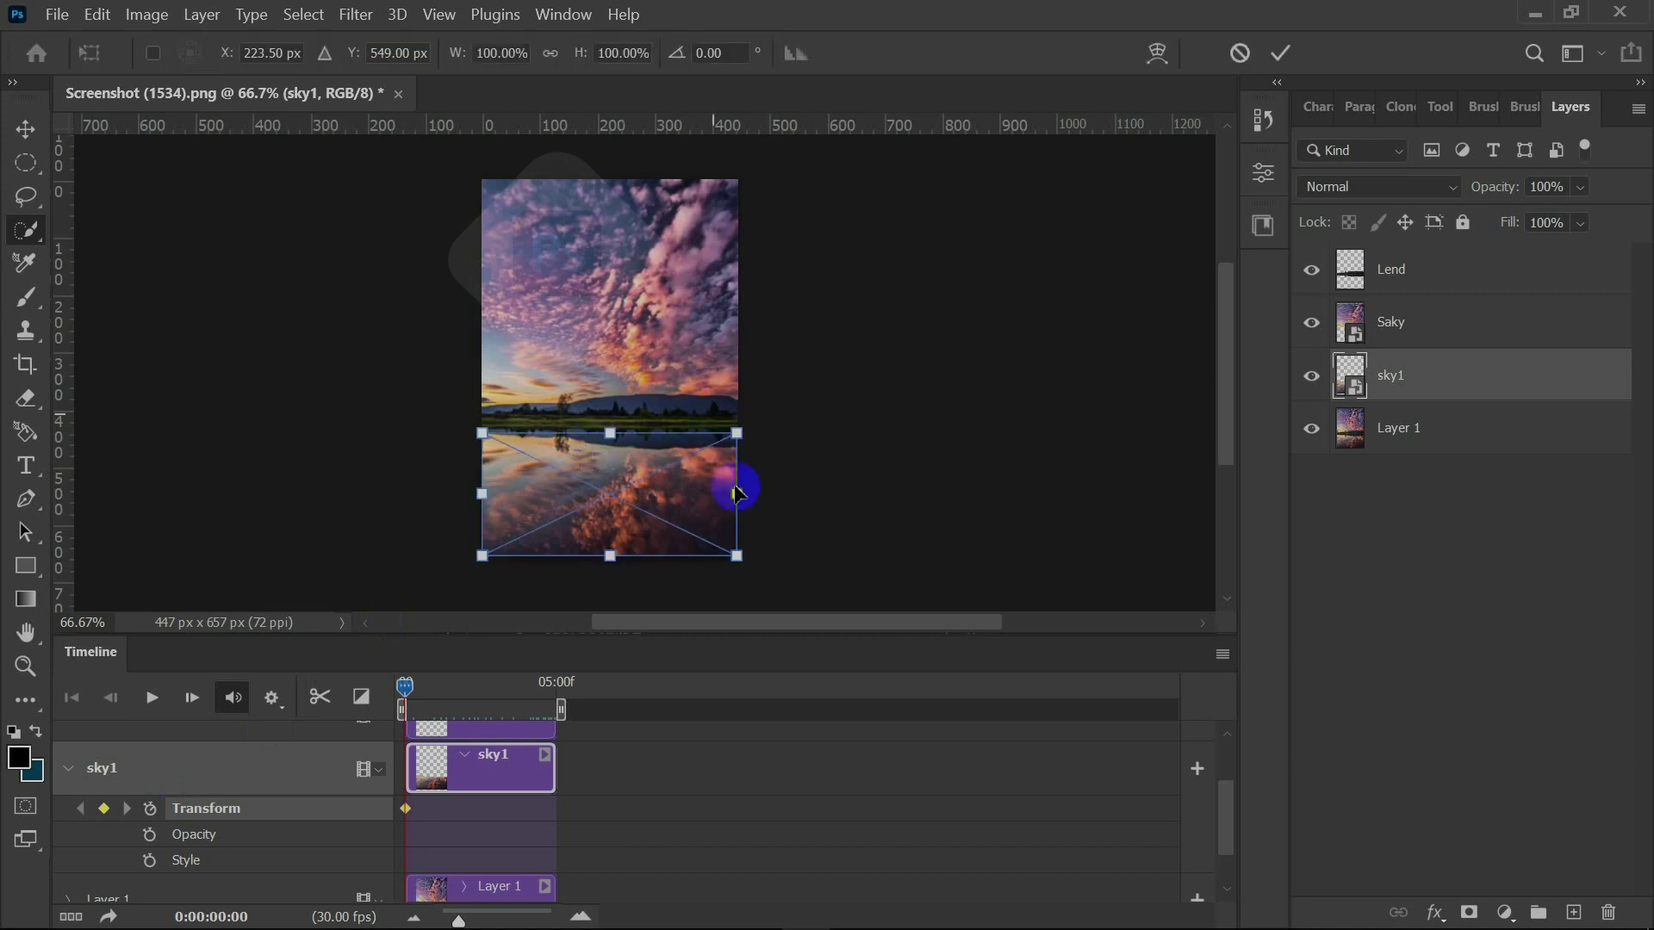
left_click_drag(749, 563, 814, 568)
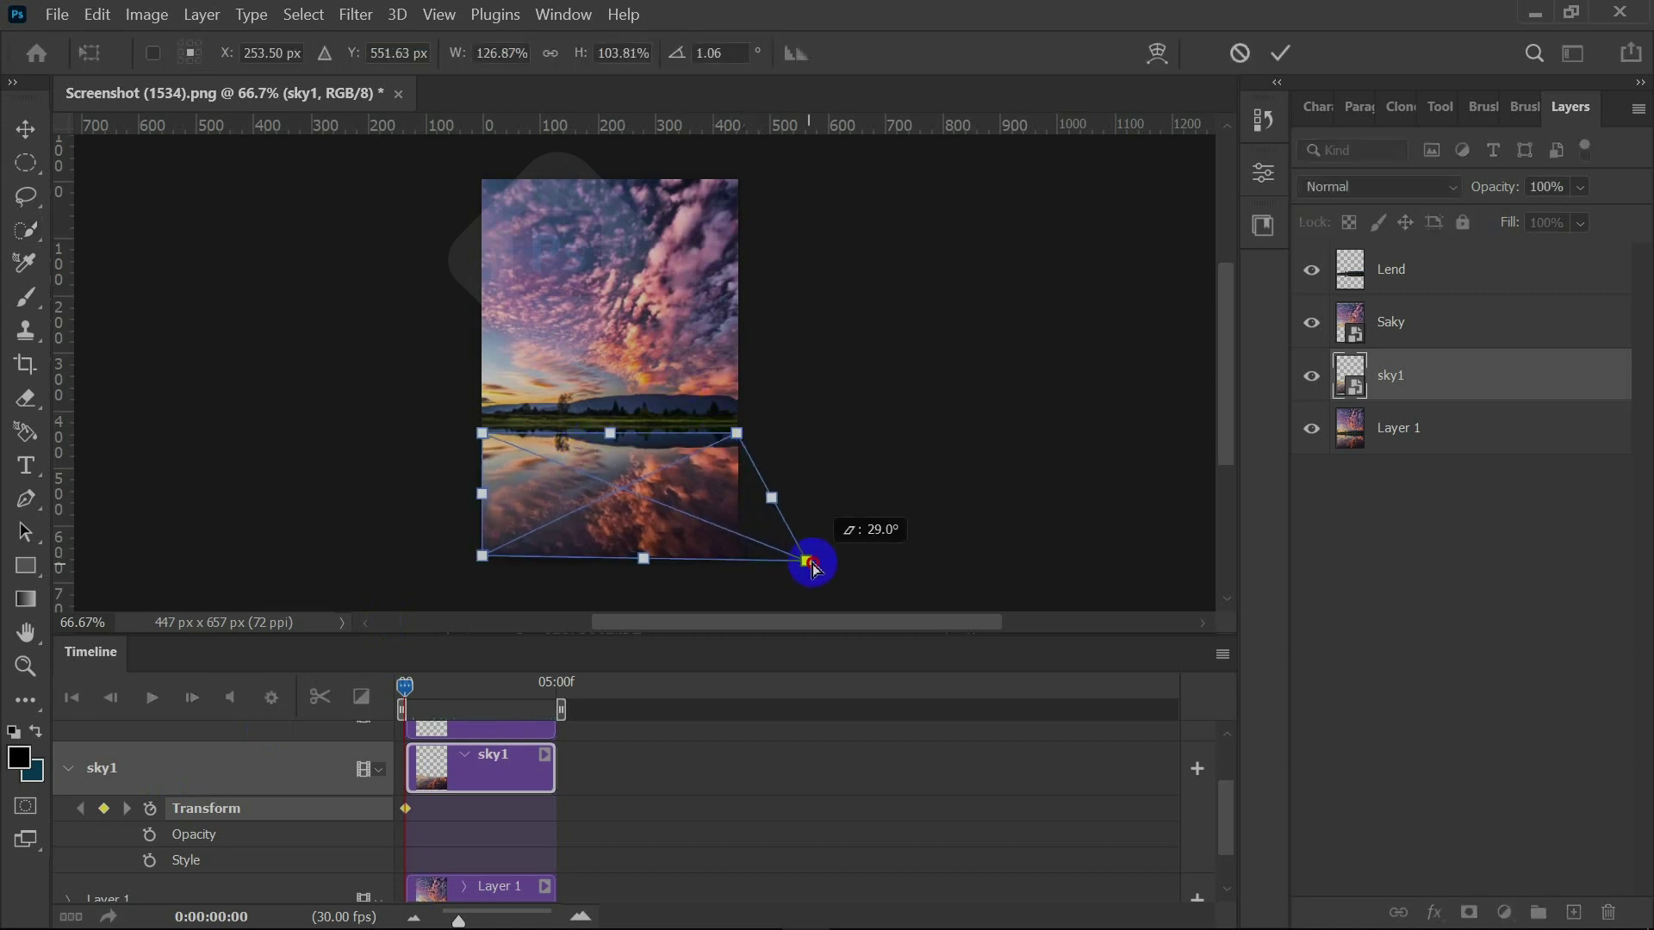
left_click(1284, 53)
Step: At 0:00:04:29, move sky1's lower-right corner back to the image edge and pull its lower-left corner outward to about 129% width
left_click_drag(406, 687, 560, 713)
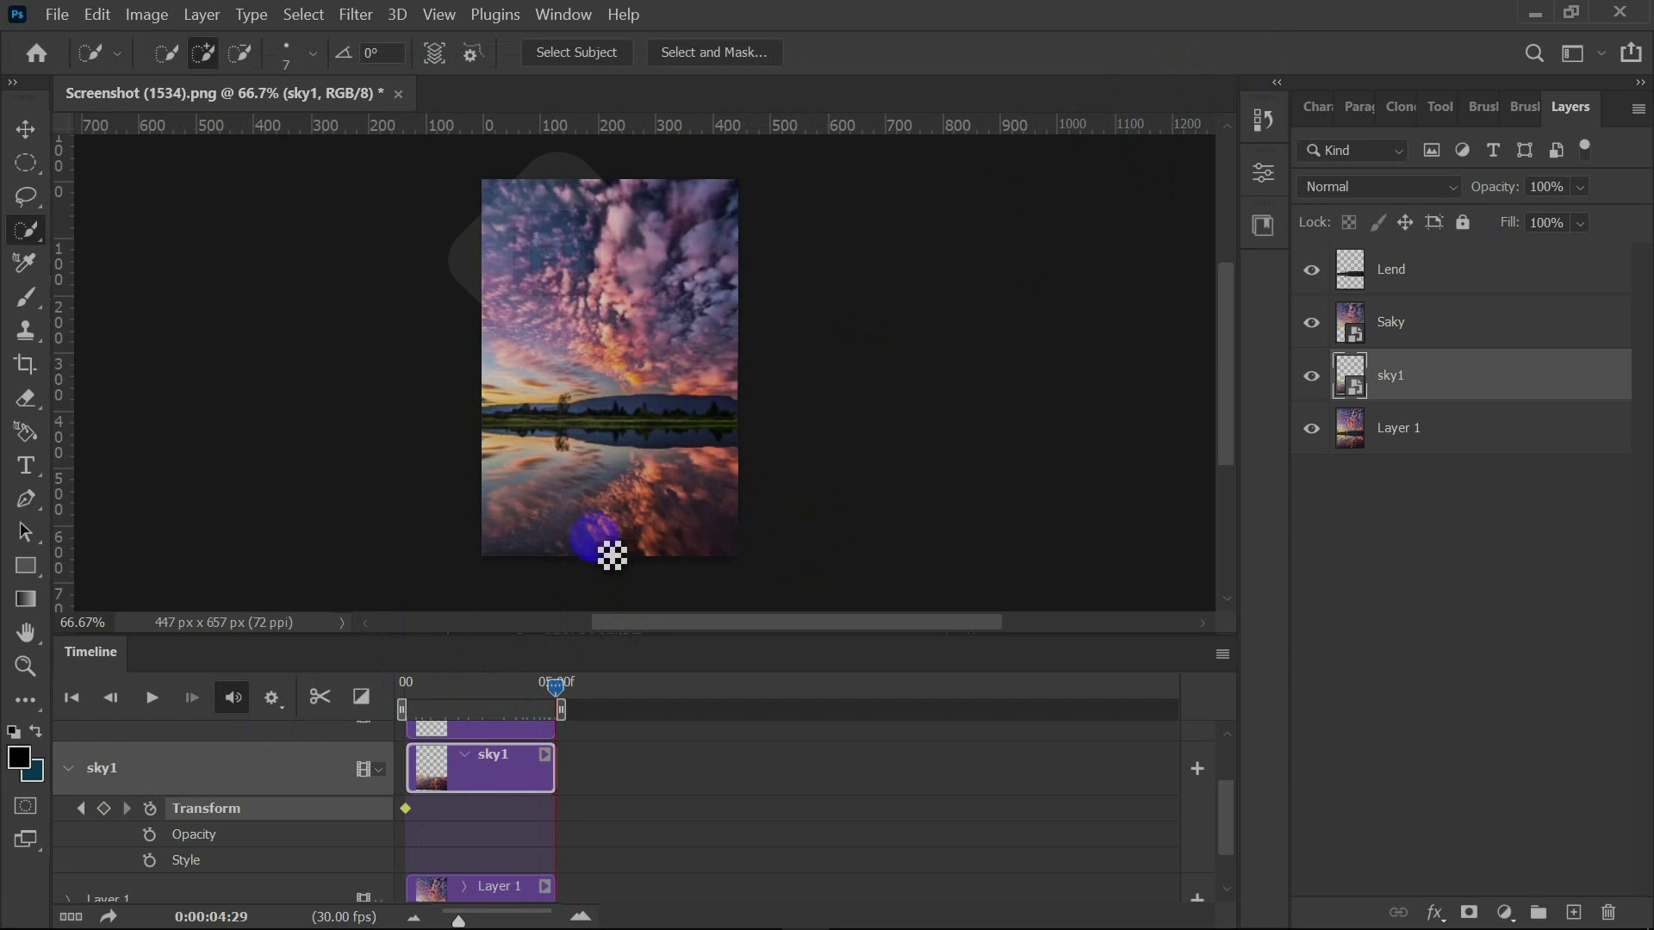
key("ctrl+t")
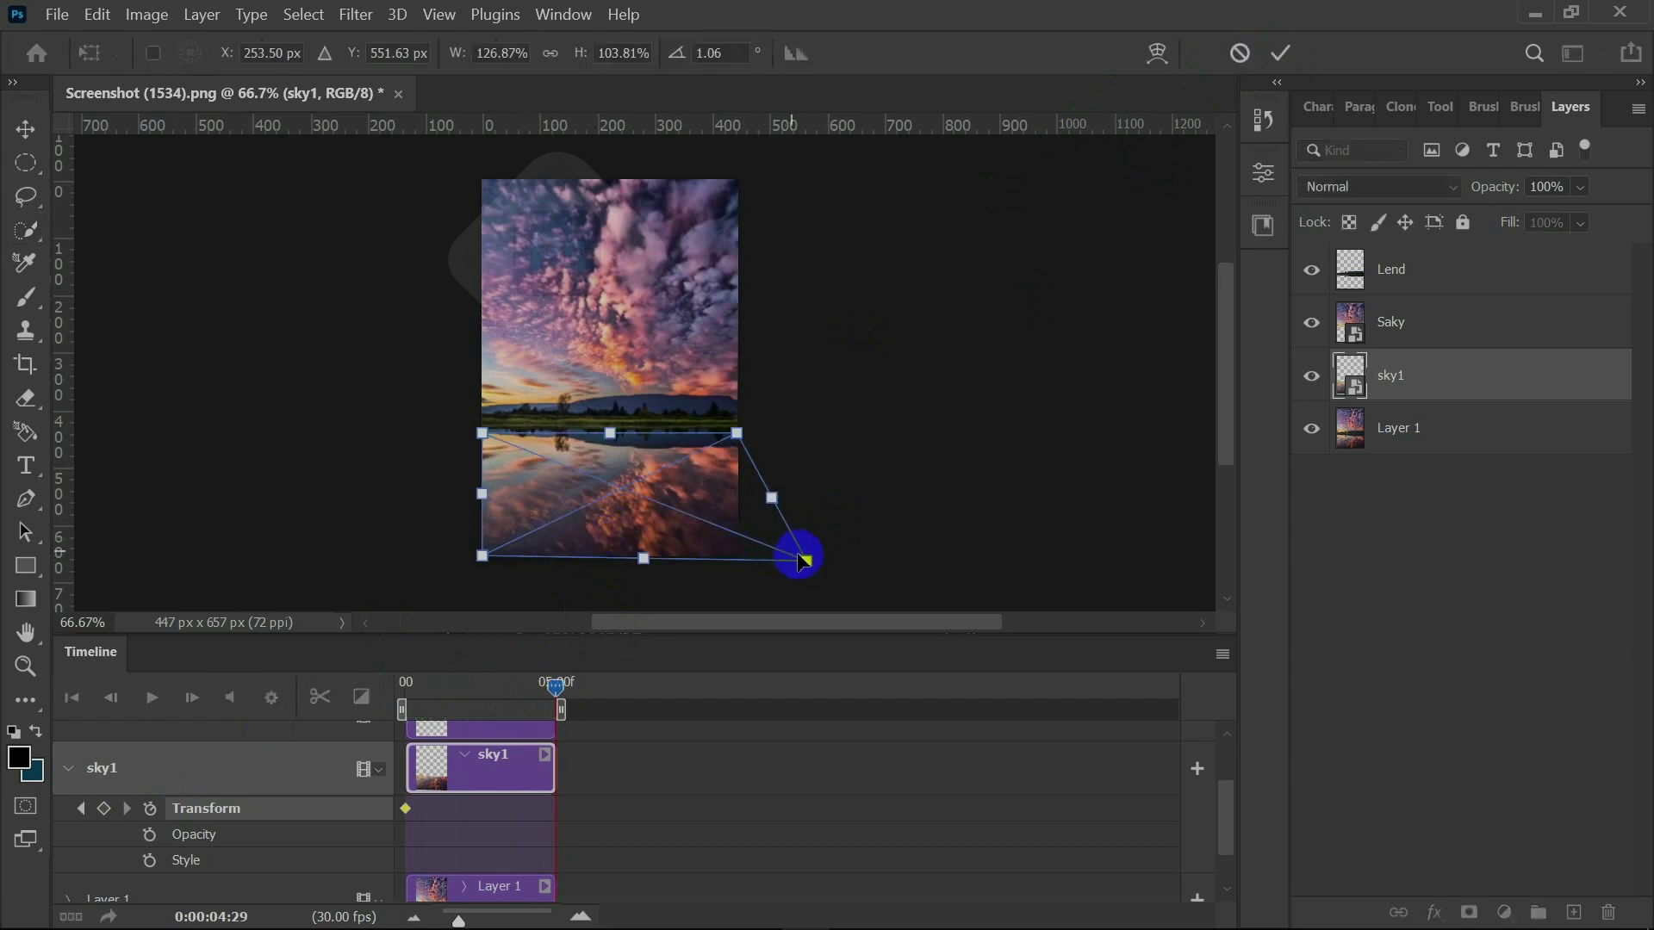
left_click_drag(803, 565, 739, 560)
left_click_drag(485, 565, 409, 559)
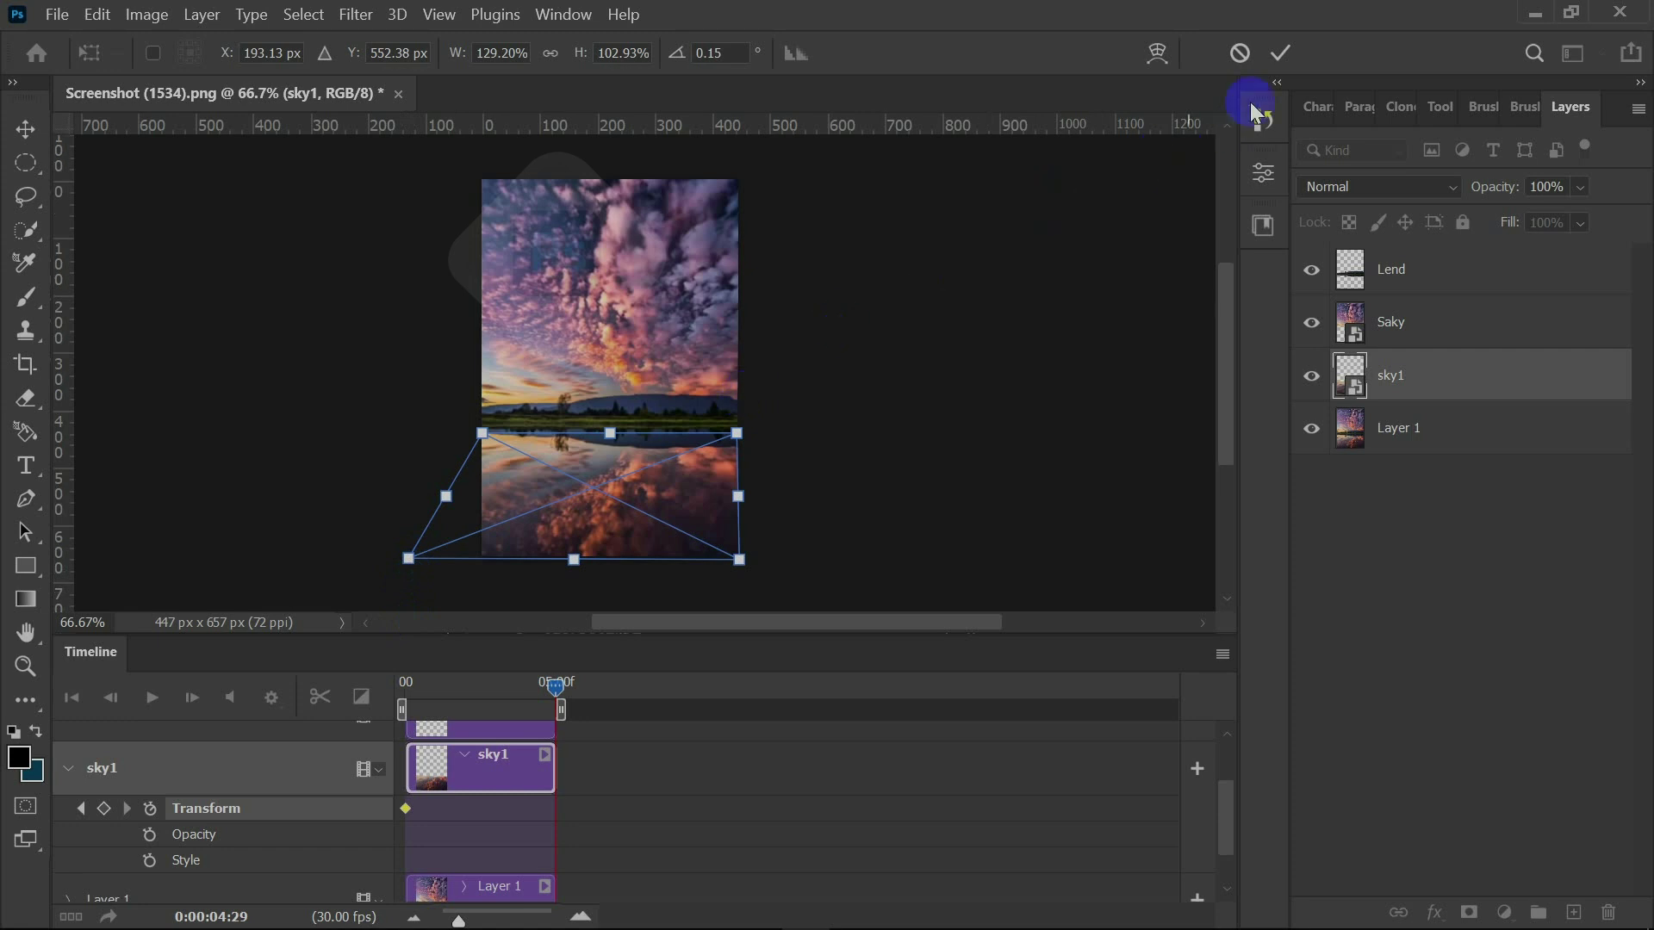
left_click(1282, 57)
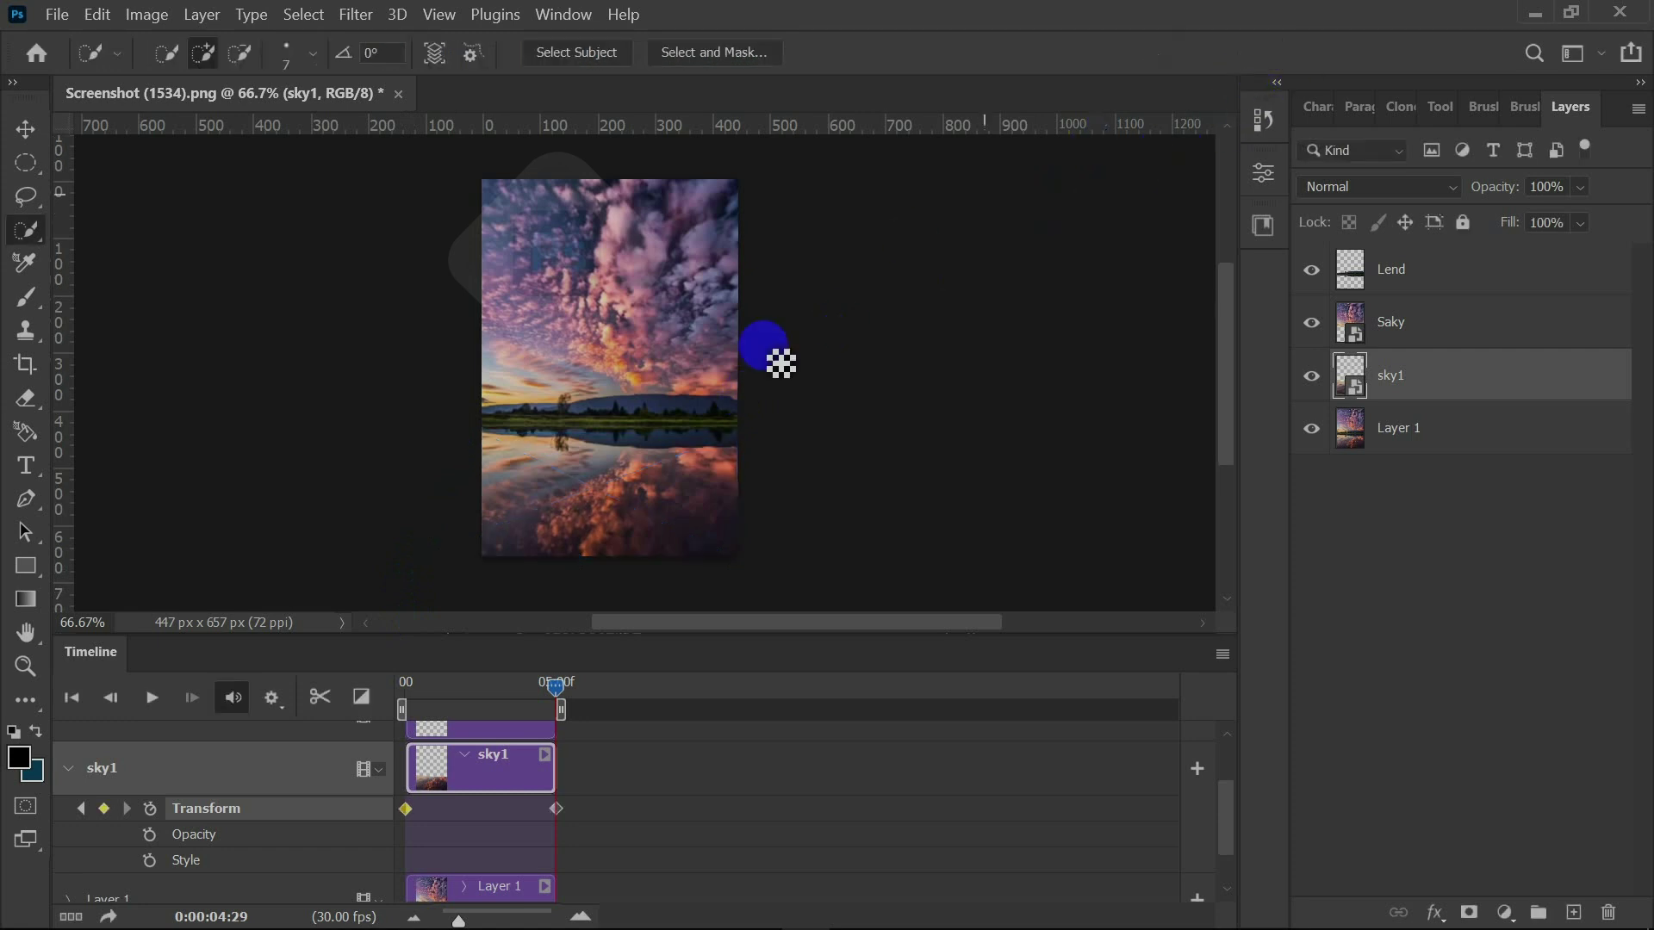
left_click(68, 769)
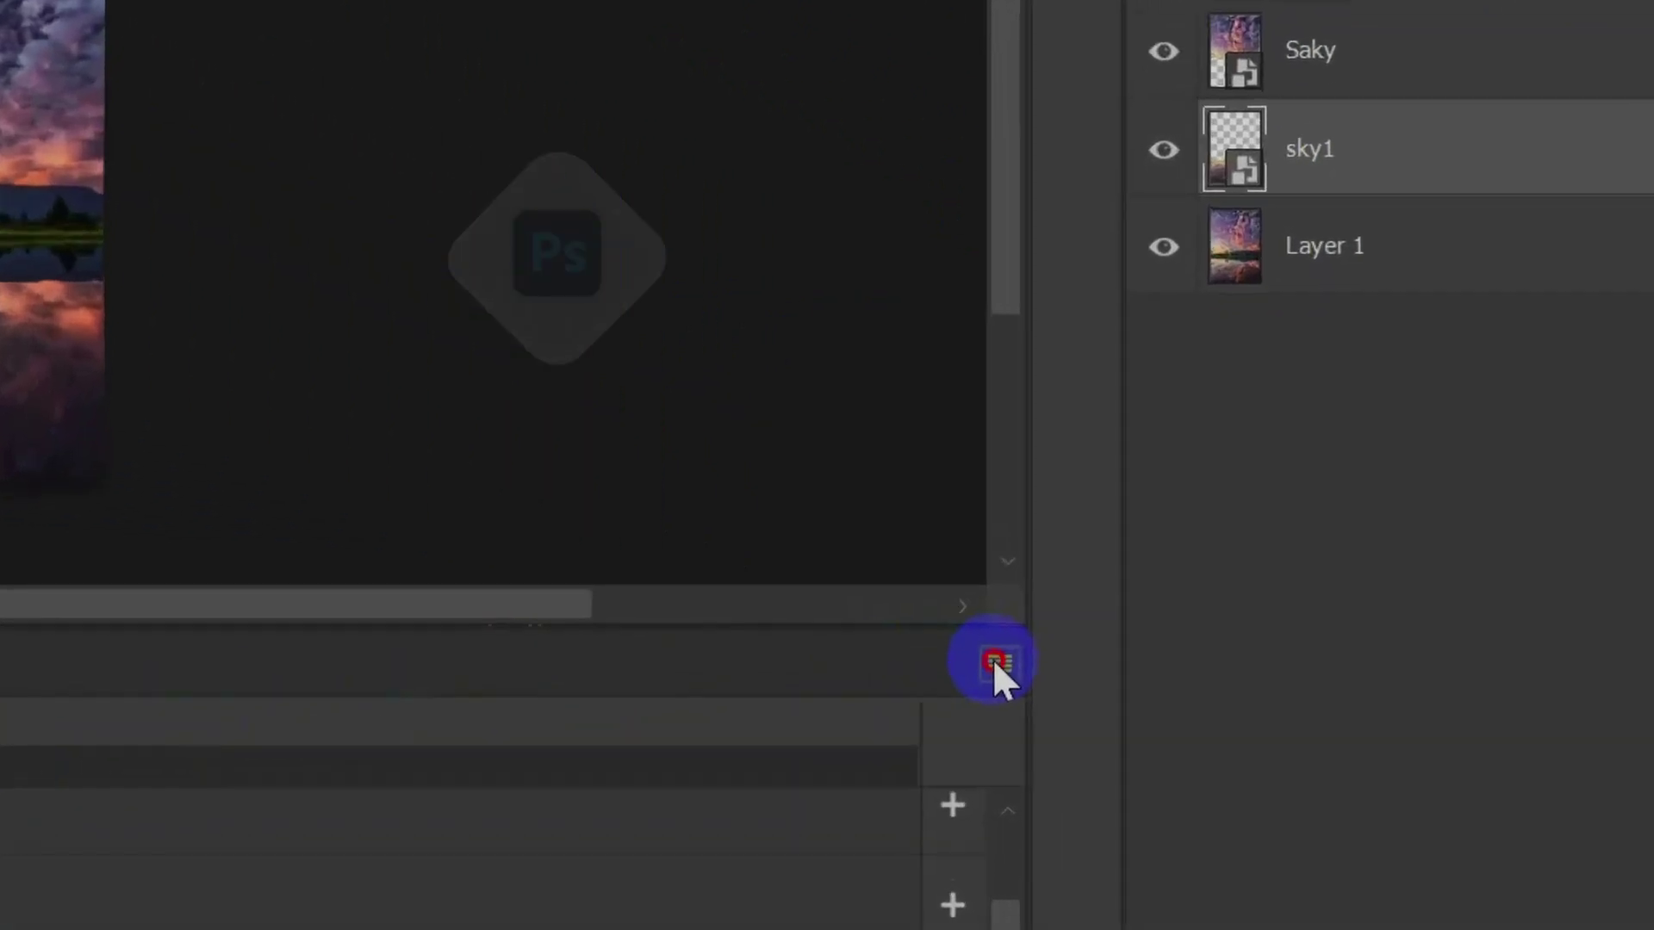
Step: Start rendering the timeline to video and name the output file Sky3
left_click(1223, 654)
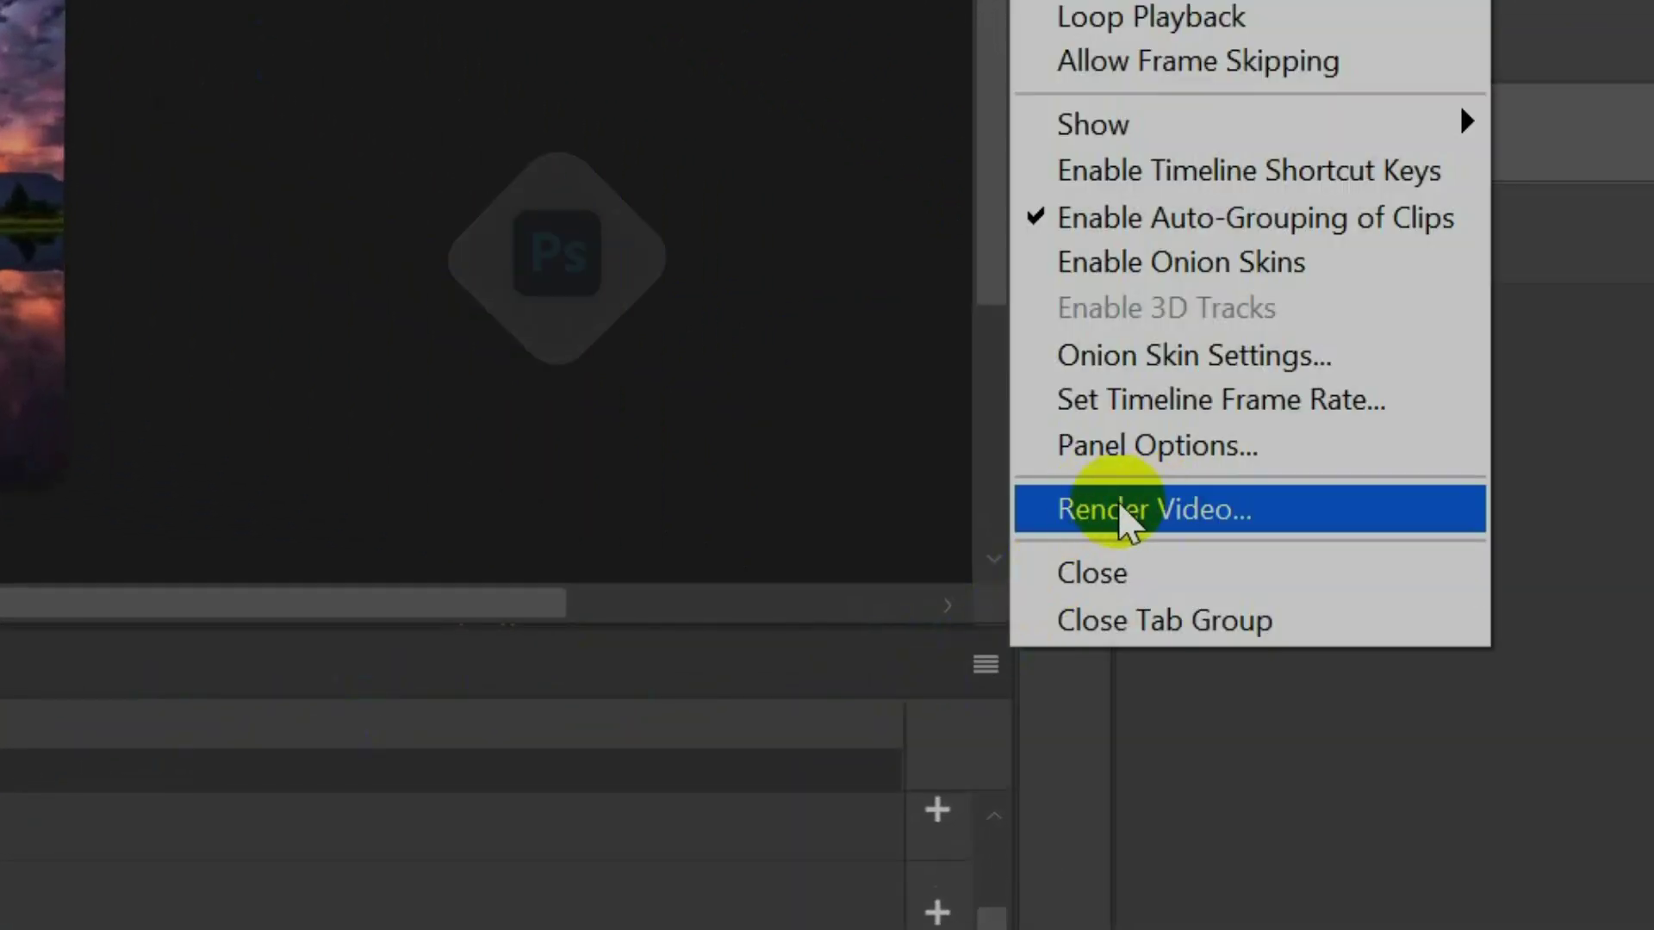
left_click(1152, 512)
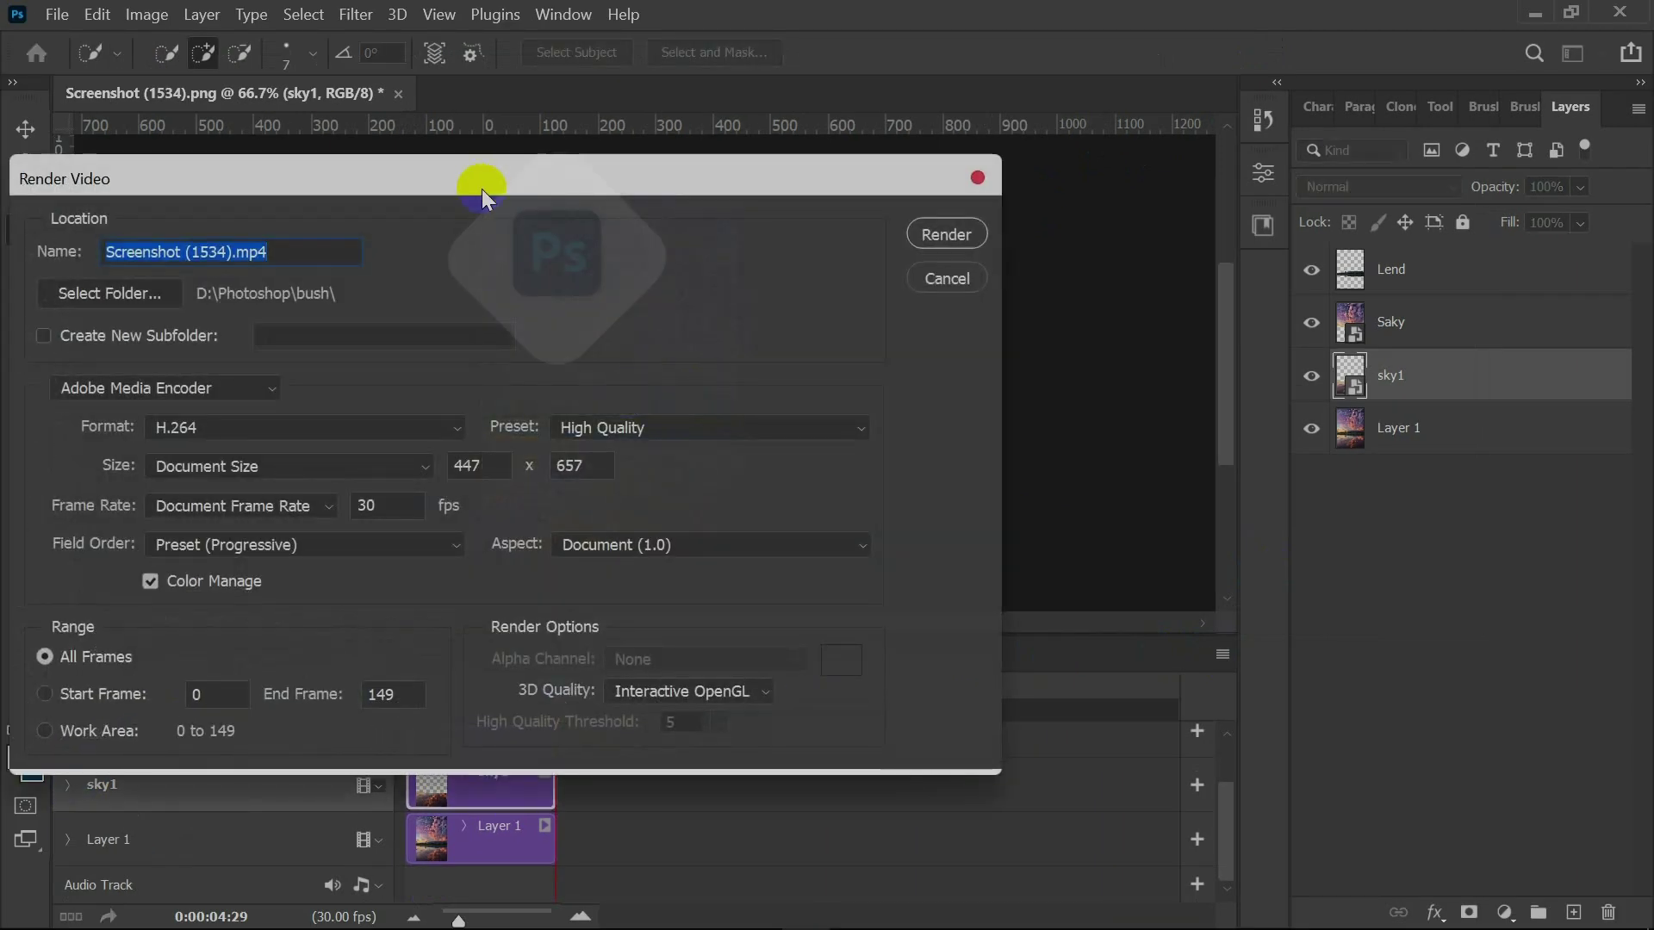
left_click_drag(480, 187, 784, 170)
left_click_drag(608, 231, 359, 232)
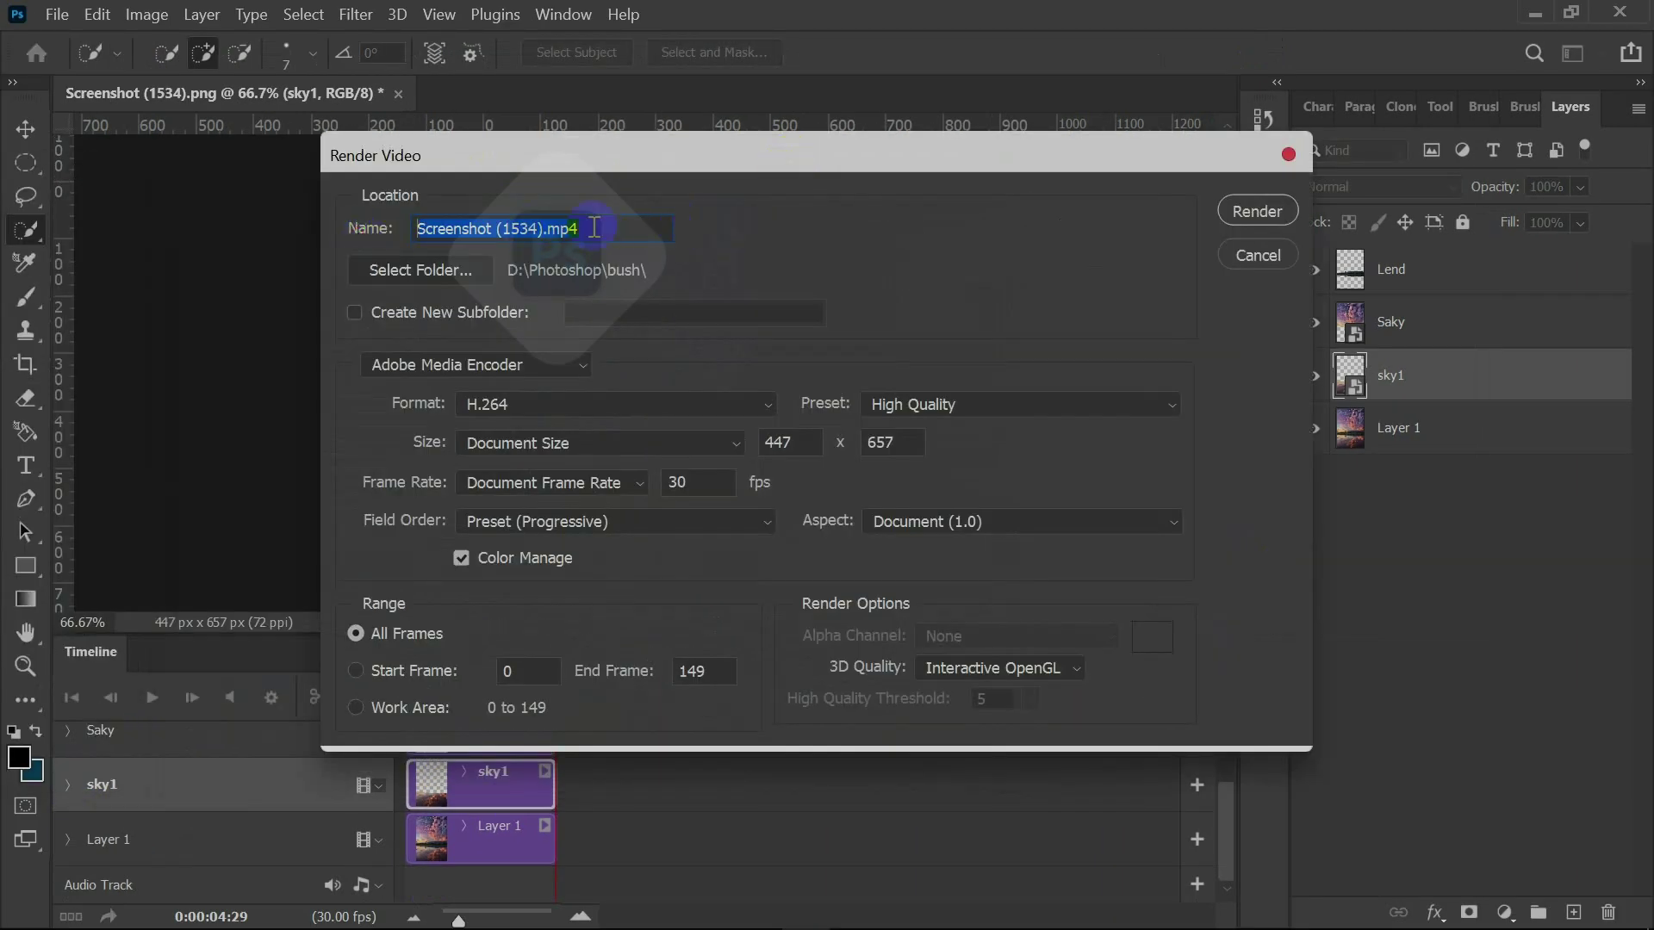
type("Sky3")
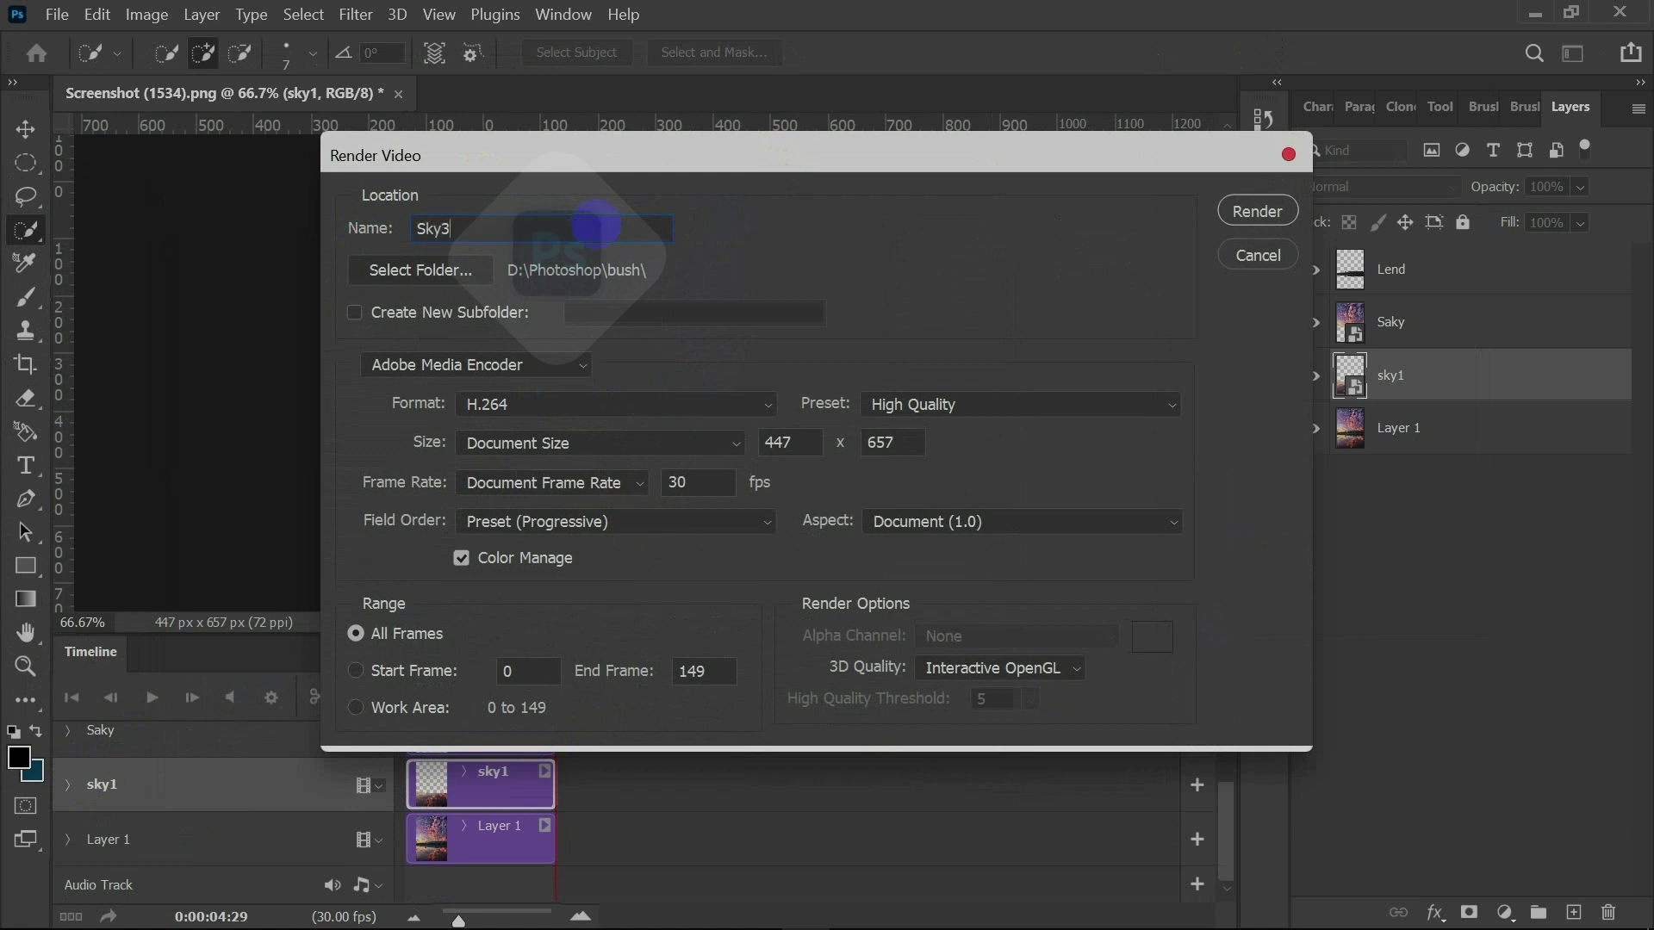
Step: Set the output folder to D:\fonts and render the video in H.264 format with the High Quality preset
left_click(414, 265)
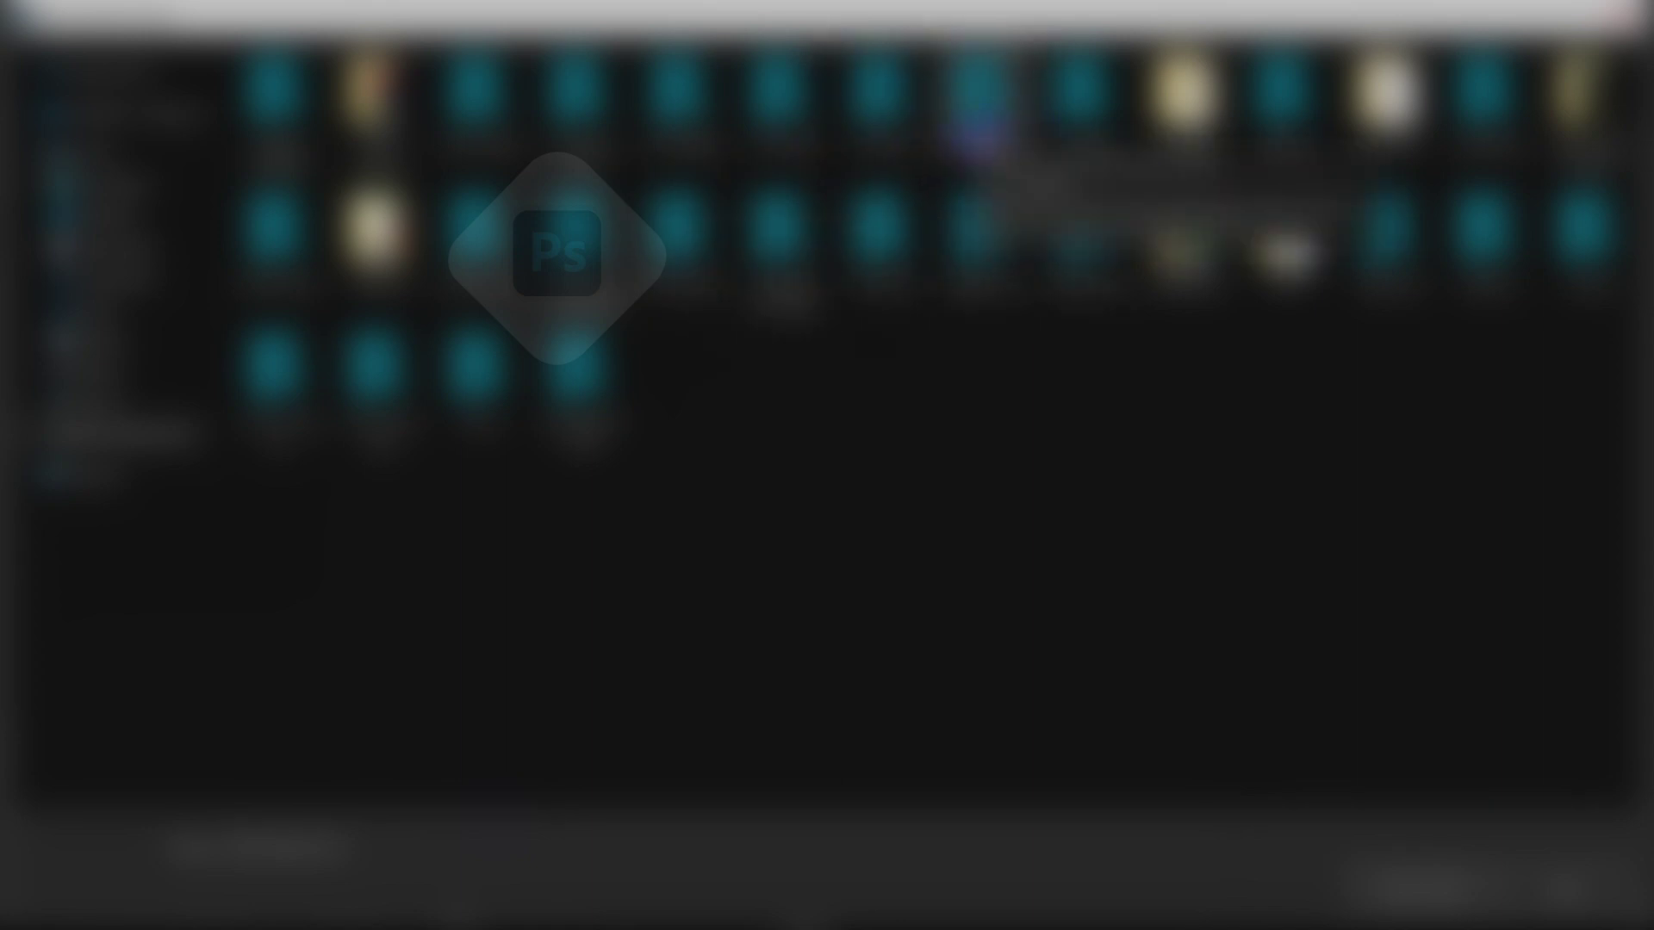
double_click(982, 130)
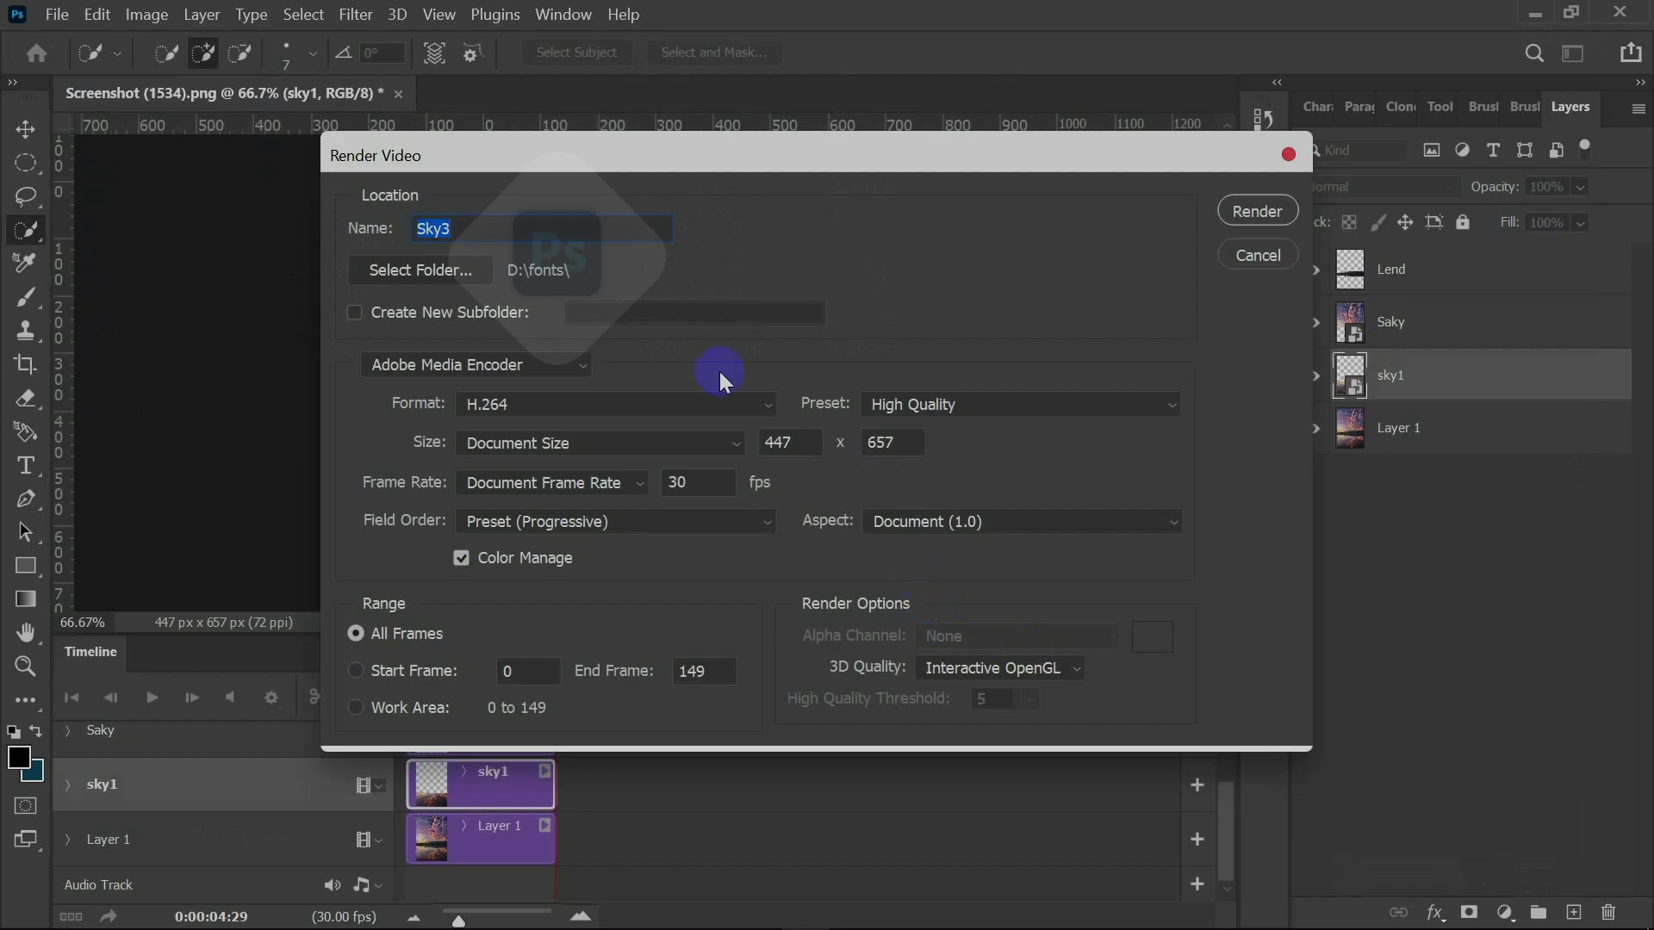
left_click(1259, 212)
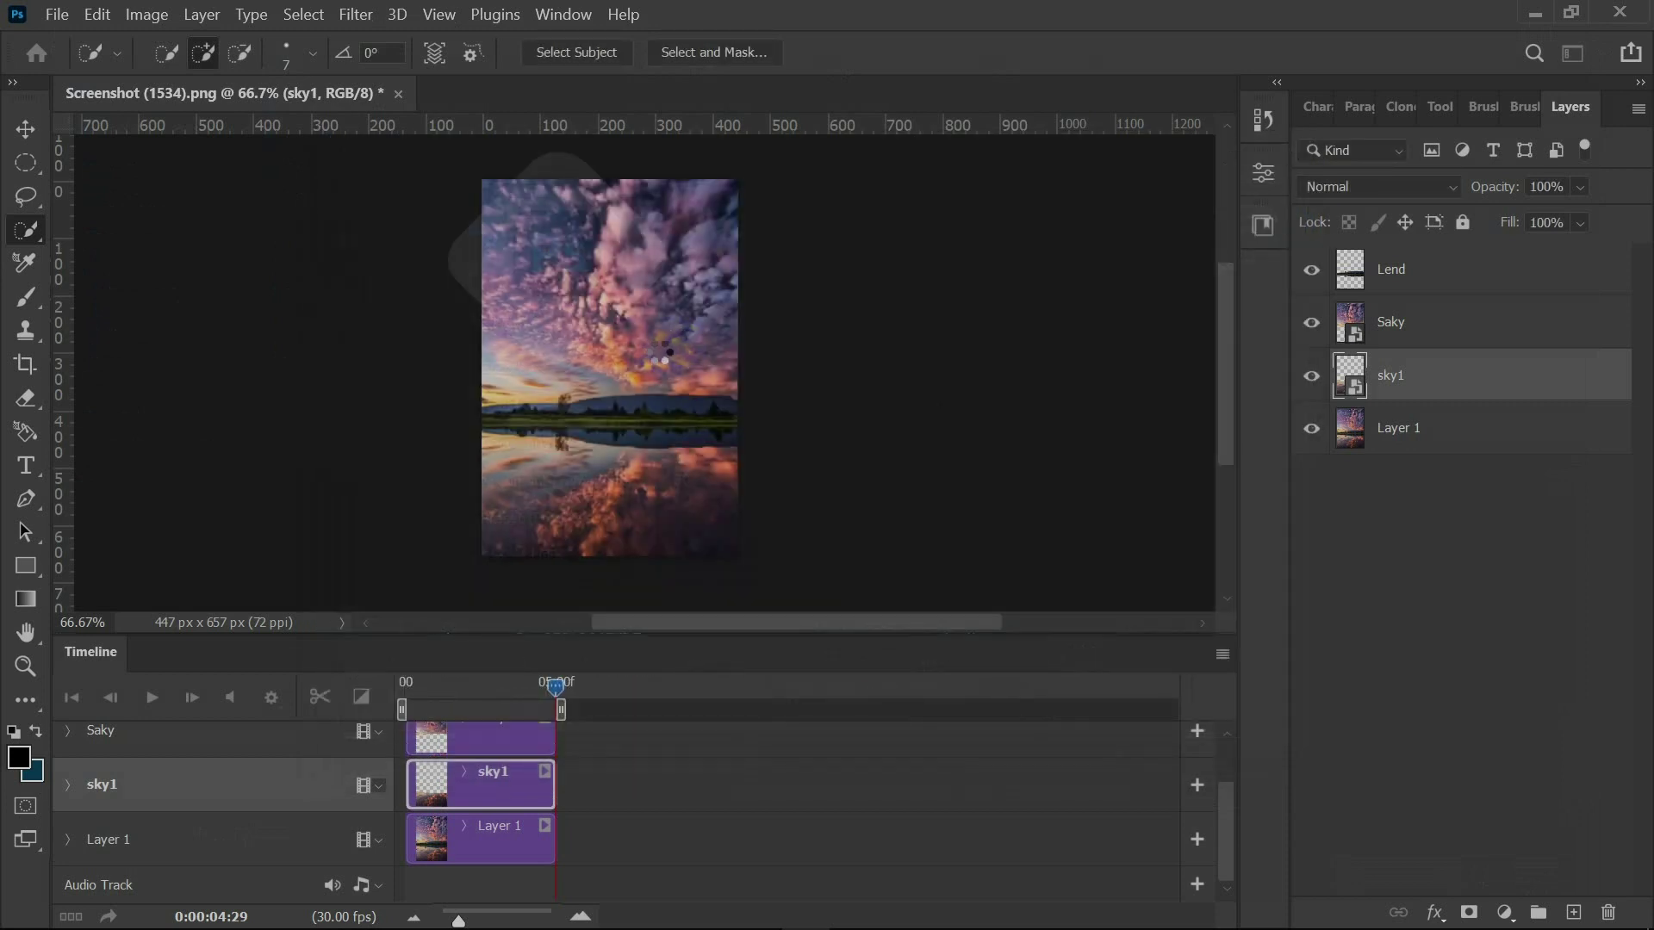